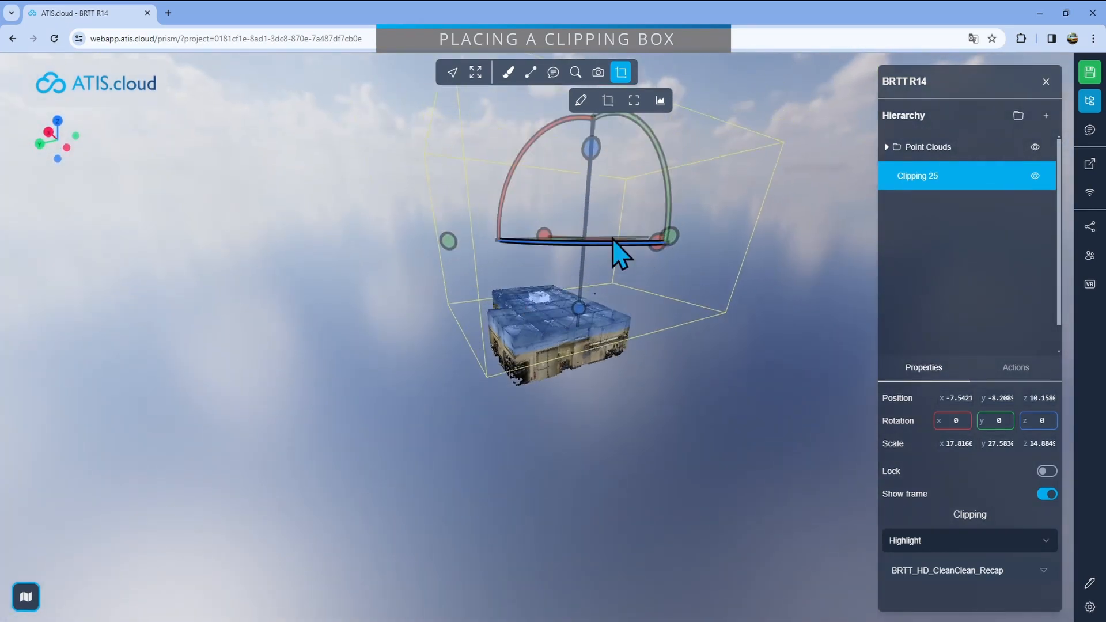
# Lower the top of the clipping box so its height shrinks to about 1.79 around the building's roof
pyautogui.moveTo(596, 156); pyautogui.dragTo(612, 309)
pyautogui.scroll(5, 596, 387)
pyautogui.moveTo(596, 387); pyautogui.dragTo(686, 401)
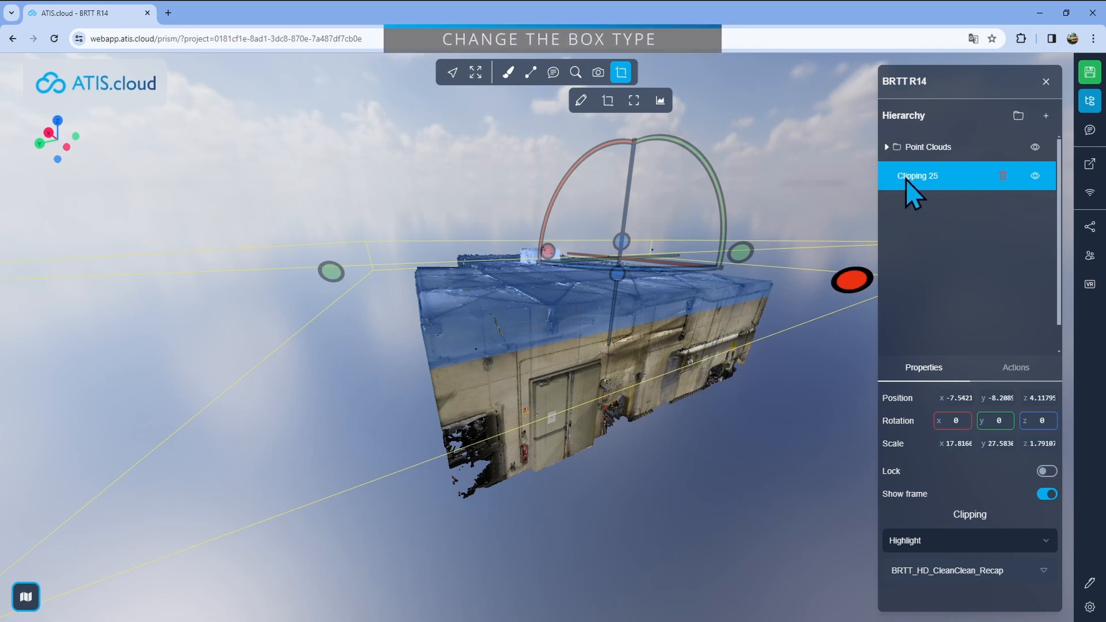
# Set the clipping type of Clipping 25 to Outside and inspect the exposed building interior
pyautogui.click(930, 545)
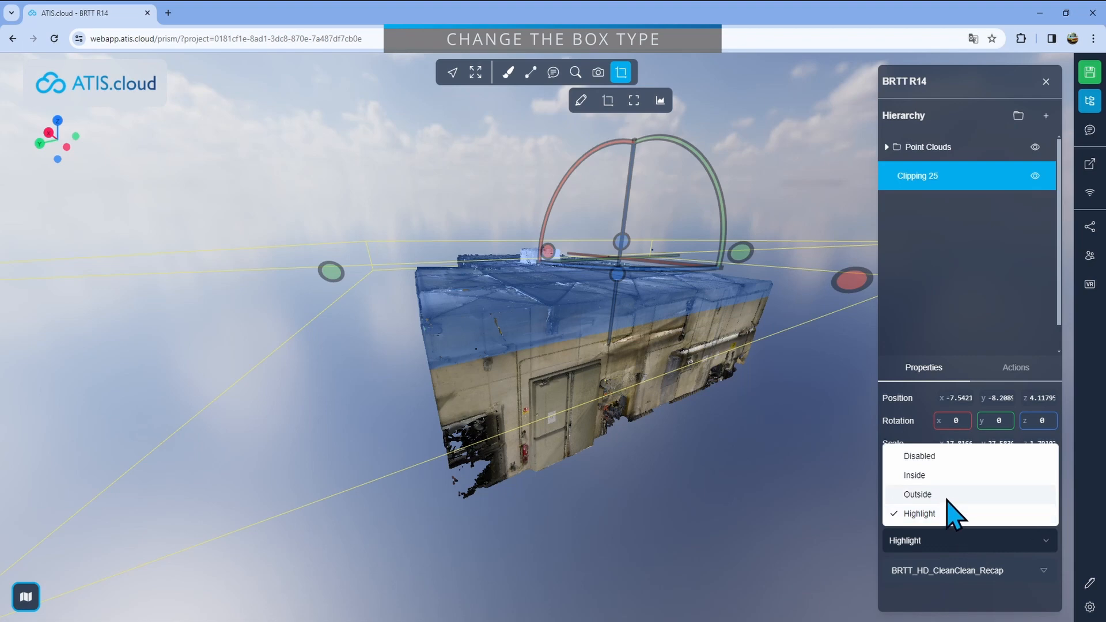
pyautogui.click(922, 494)
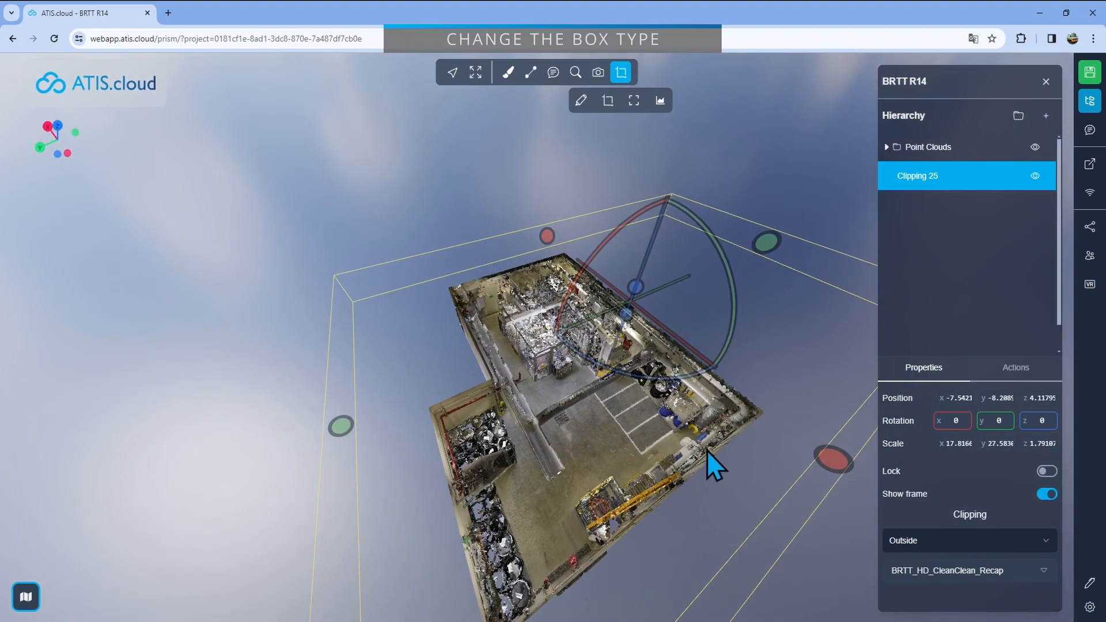
pyautogui.scroll(5, 698, 431)
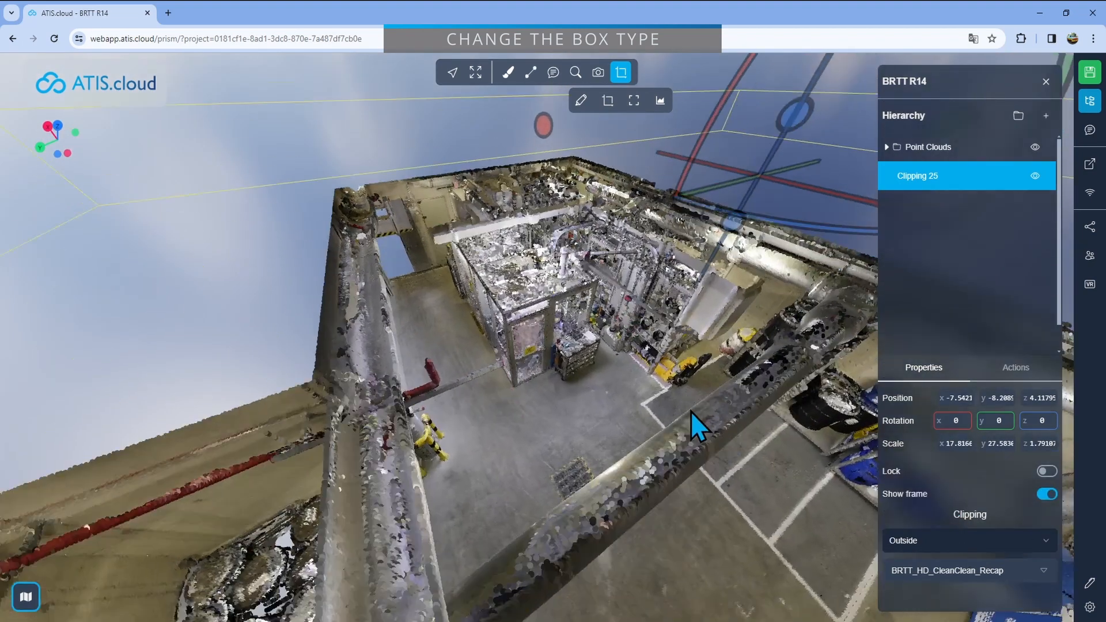
pyautogui.scroll(-1, 524, 407)
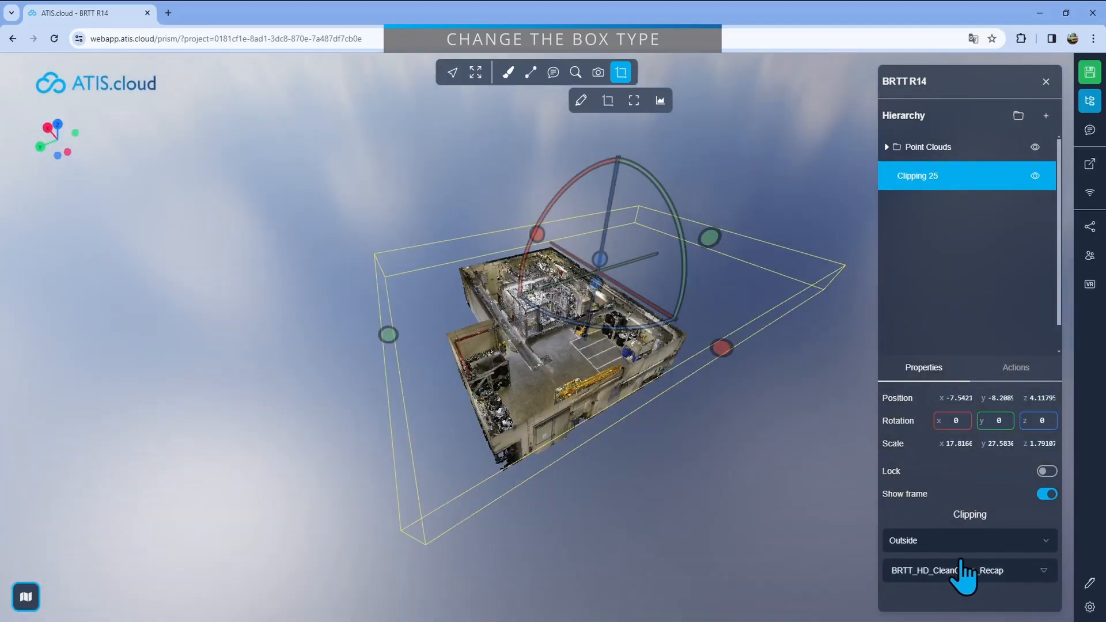
# Set the clipping type to Inside to view only the roof slab, and switch it back to Outside
pyautogui.click(956, 540)
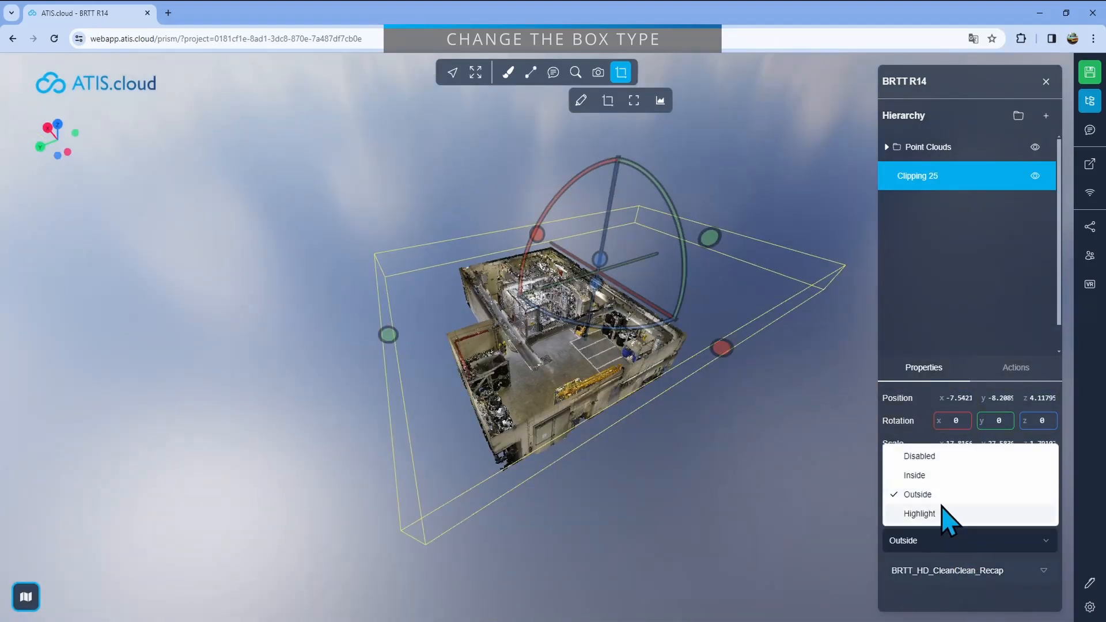
pyautogui.click(945, 476)
pyautogui.moveTo(853, 465); pyautogui.dragTo(673, 416)
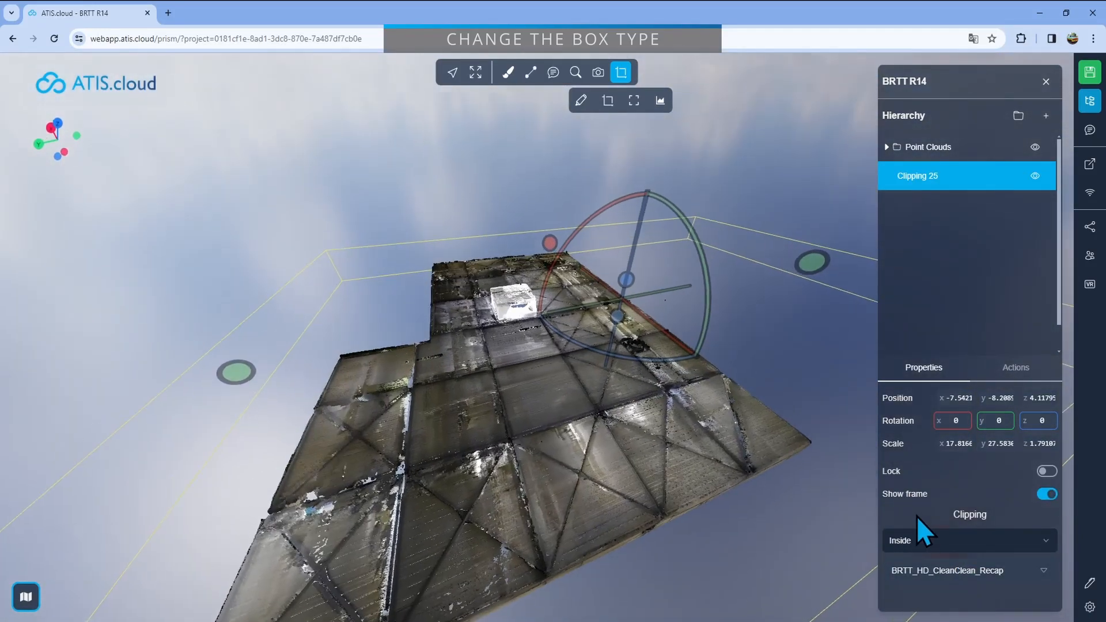
pyautogui.click(925, 539)
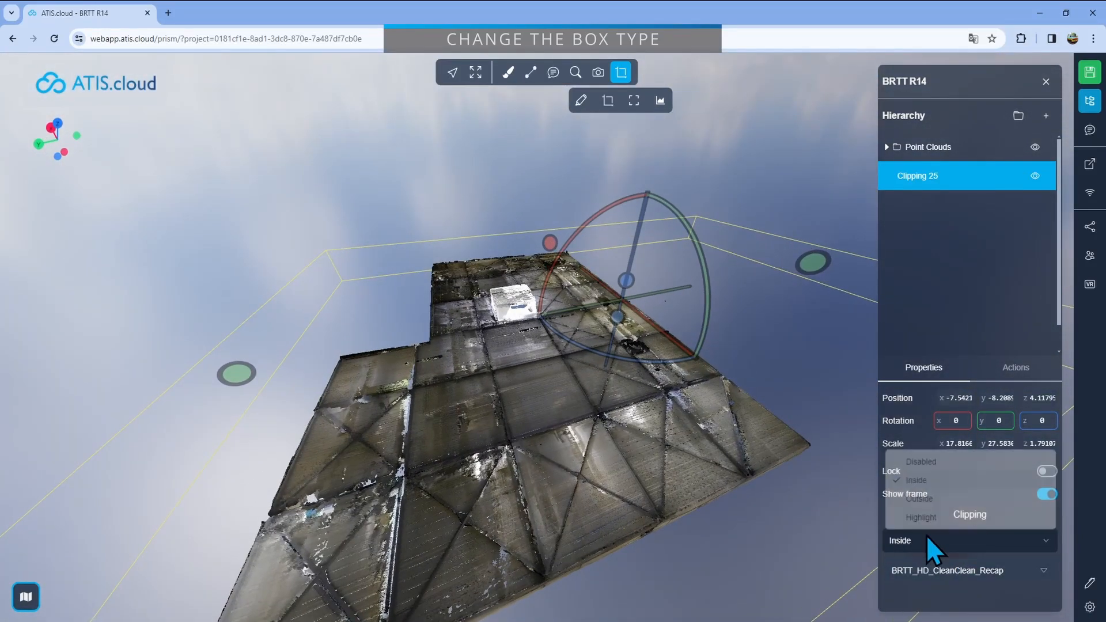
pyautogui.click(921, 497)
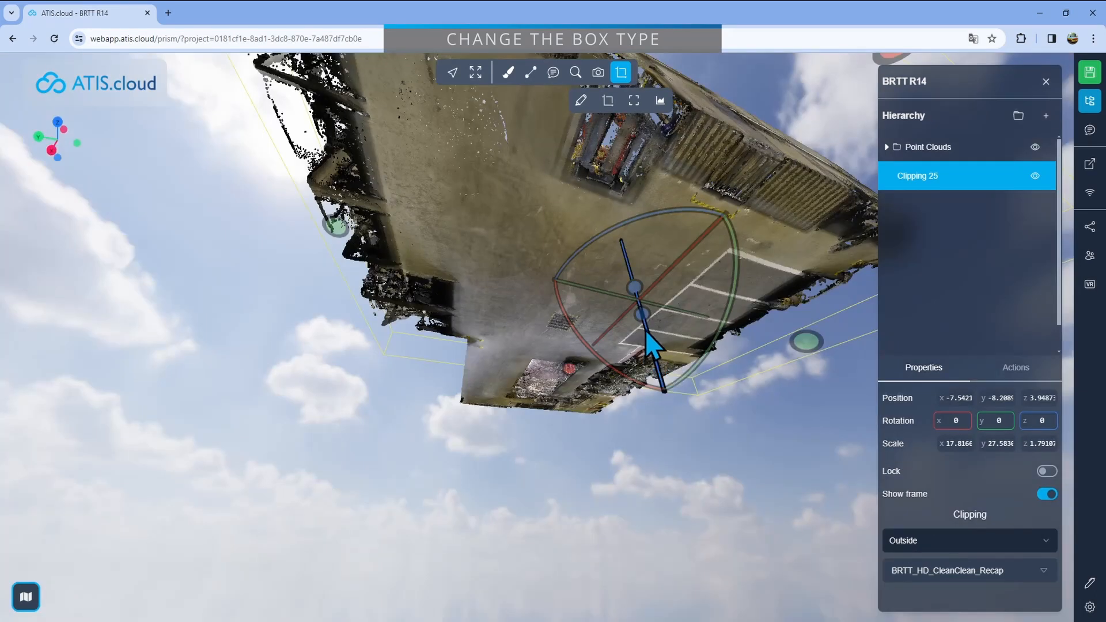
# Move the clipping box vertically through the building and resize it along x to about 19.41
pyautogui.moveTo(647, 331); pyautogui.dragTo(676, 420)
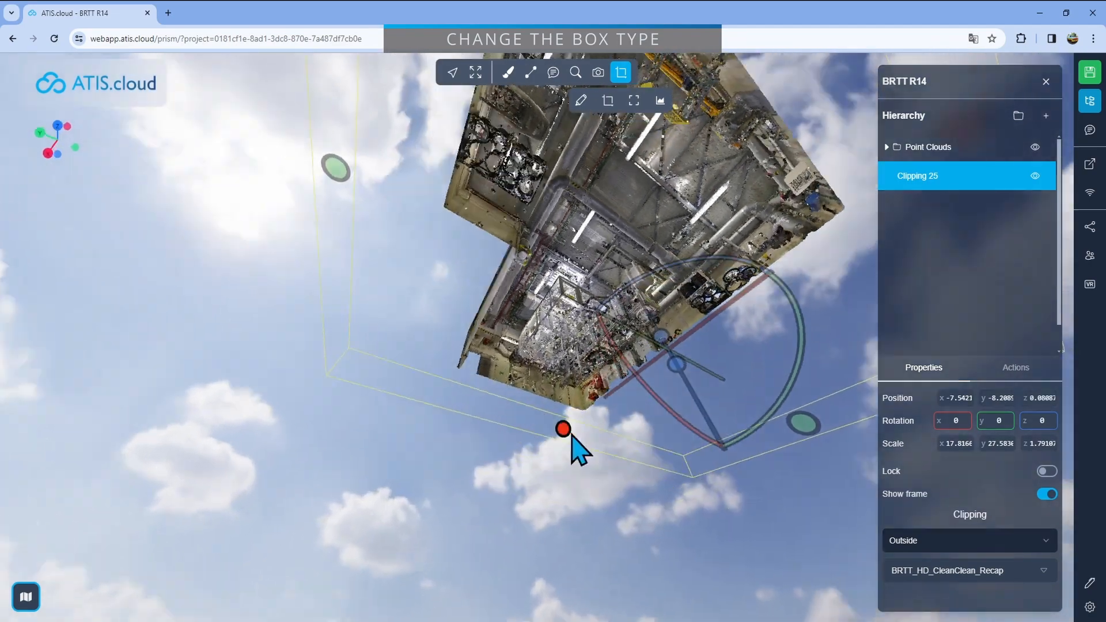
pyautogui.moveTo(568, 433); pyautogui.dragTo(527, 458)
pyautogui.moveTo(672, 294); pyautogui.dragTo(535, 496)
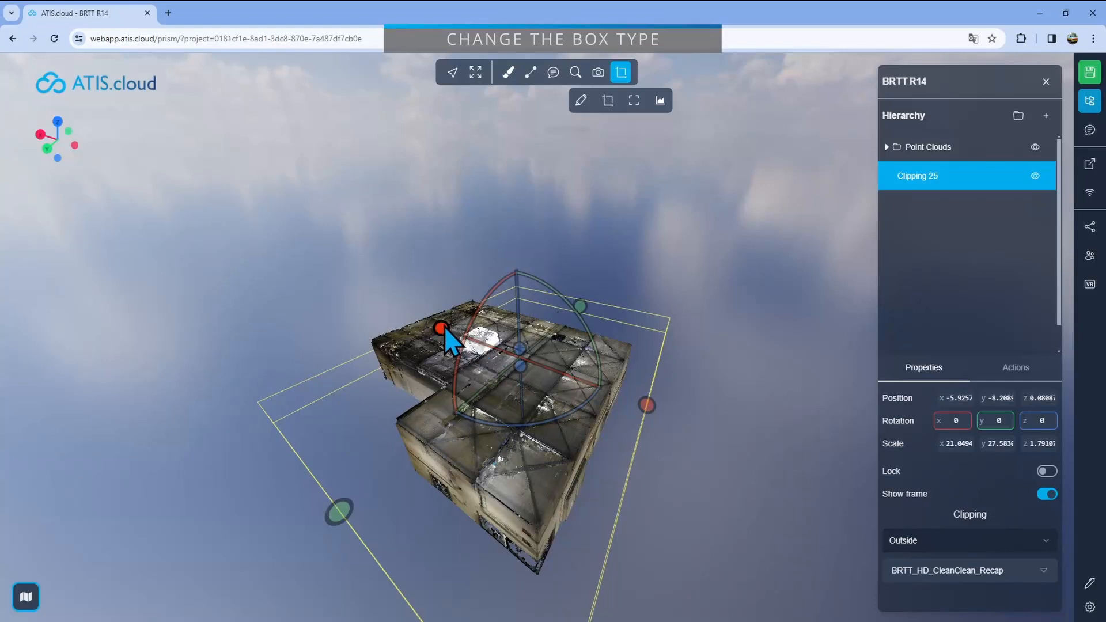
pyautogui.moveTo(445, 331); pyautogui.dragTo(520, 256)
# Tilt the clipping box about the x axis to about -23 degrees, and reset its rotation
pyautogui.moveTo(520, 256); pyautogui.dragTo(489, 290)
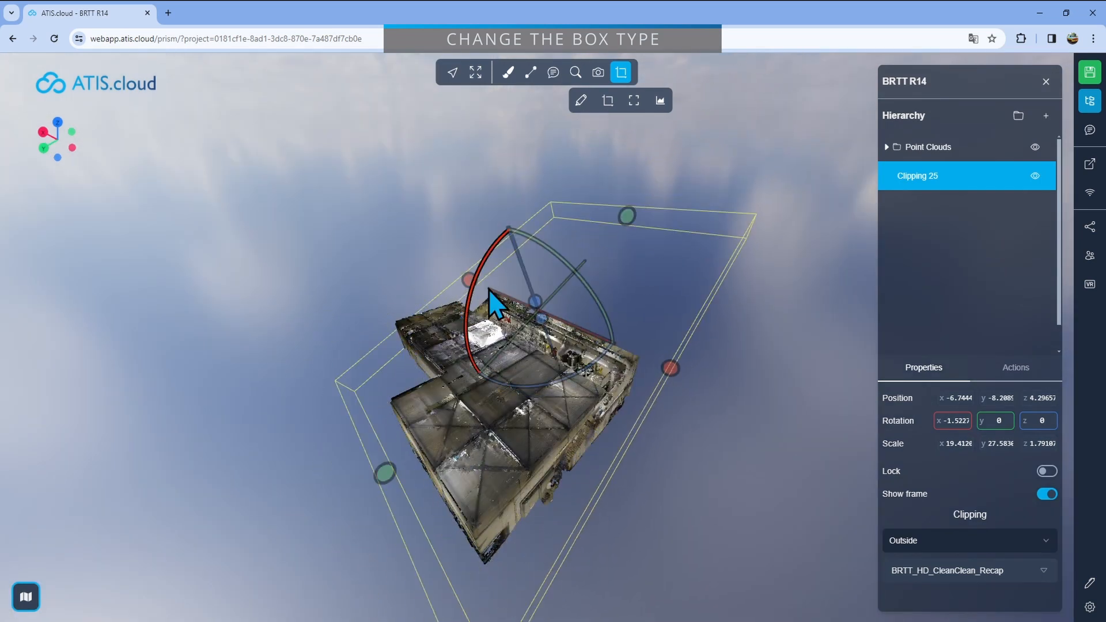
pyautogui.moveTo(680, 472)
pyautogui.mouseDown()
pyautogui.moveTo(654, 444)
pyautogui.moveTo(687, 458)
pyautogui.mouseUp()
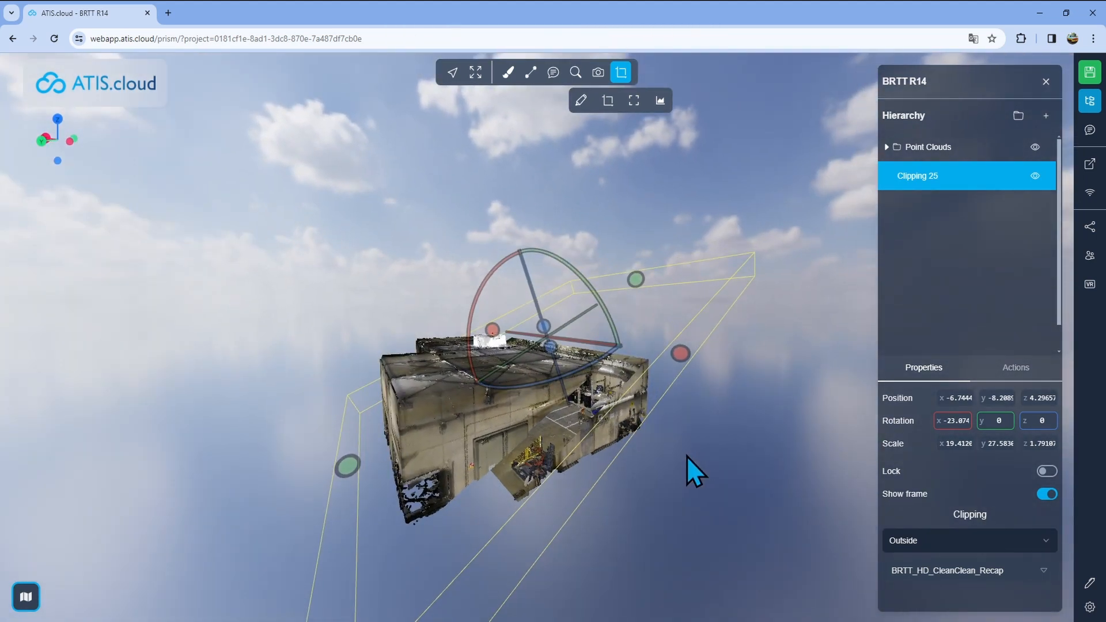
pyautogui.click(1012, 369)
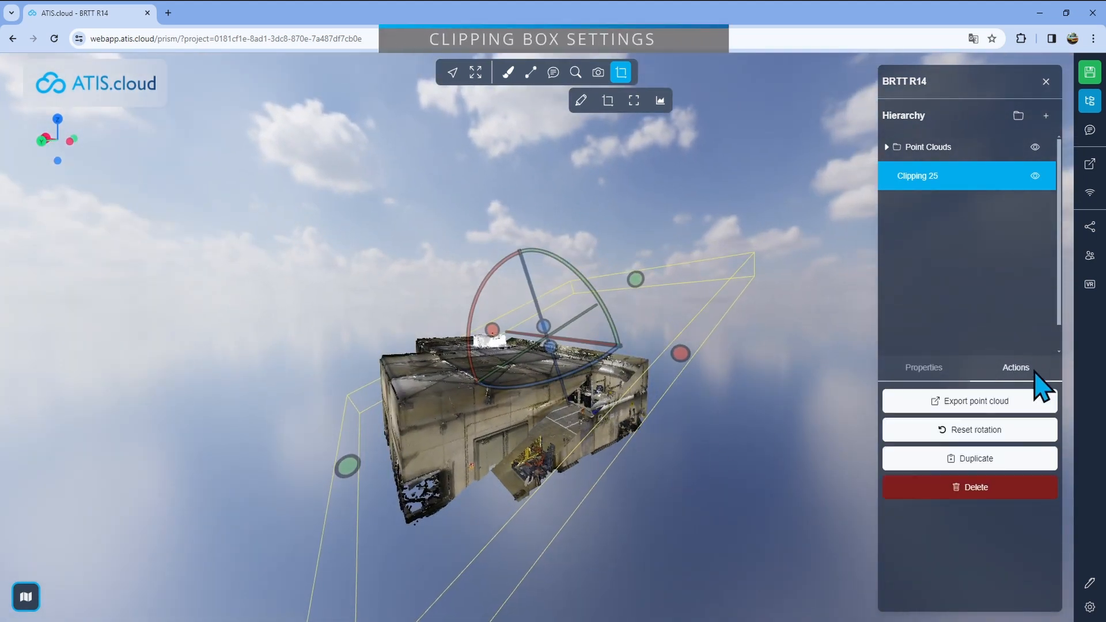
pyautogui.click(972, 429)
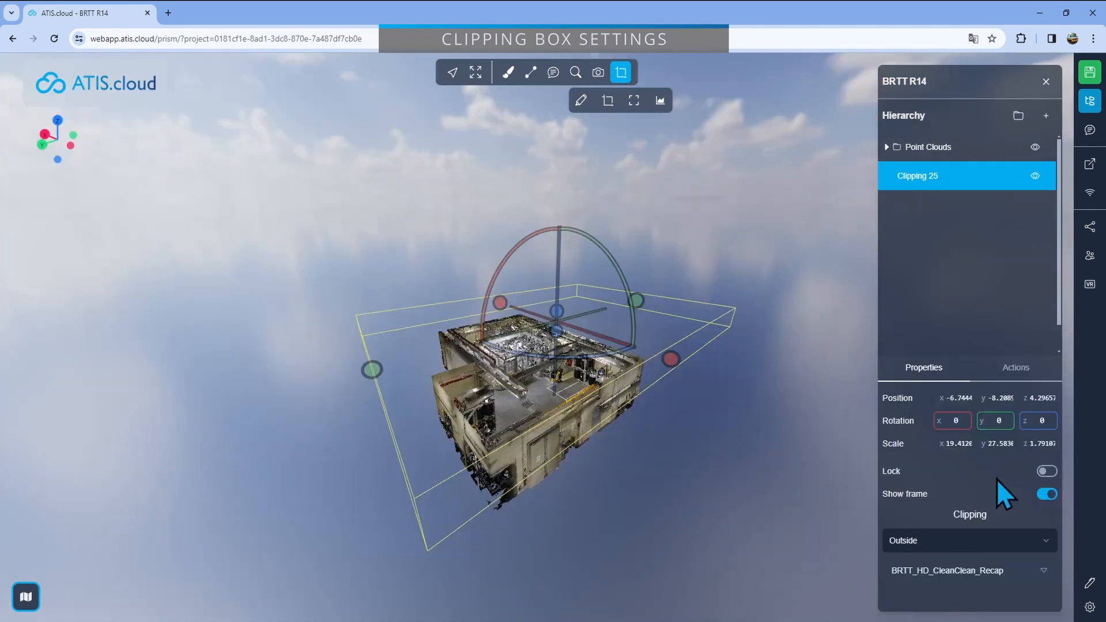
# Lock Clipping 25, and deselect it to view its frame around the building from different angles
pyautogui.click(1045, 473)
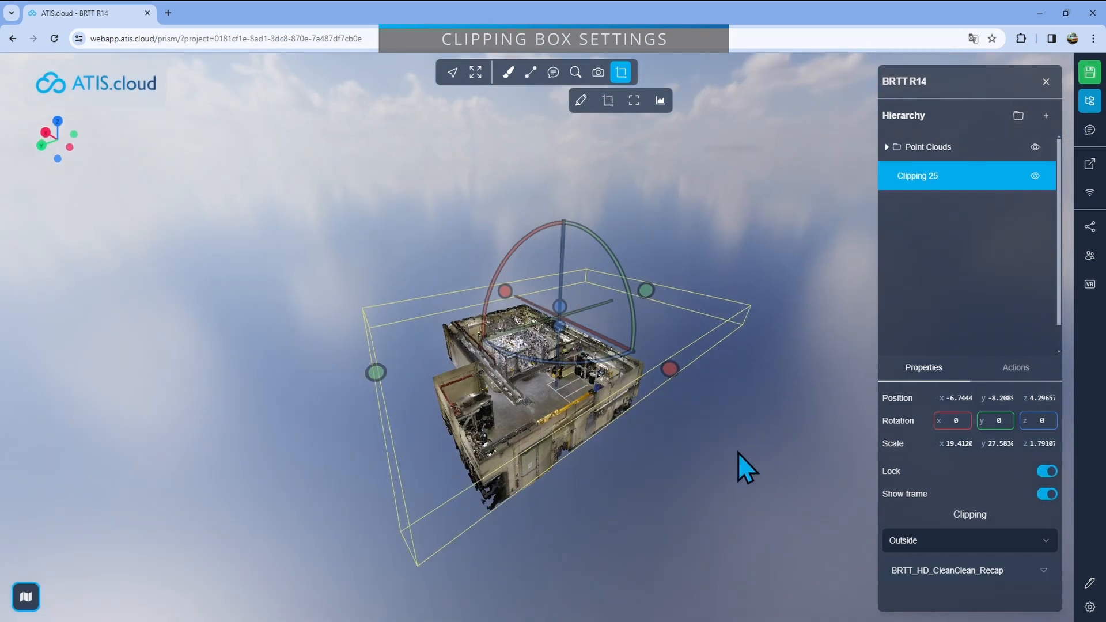
pyautogui.moveTo(587, 463)
pyautogui.mouseDown()
pyautogui.moveTo(566, 468)
pyautogui.moveTo(578, 468)
pyautogui.moveTo(575, 455)
pyautogui.mouseUp()
pyautogui.scroll(4, 577, 468)
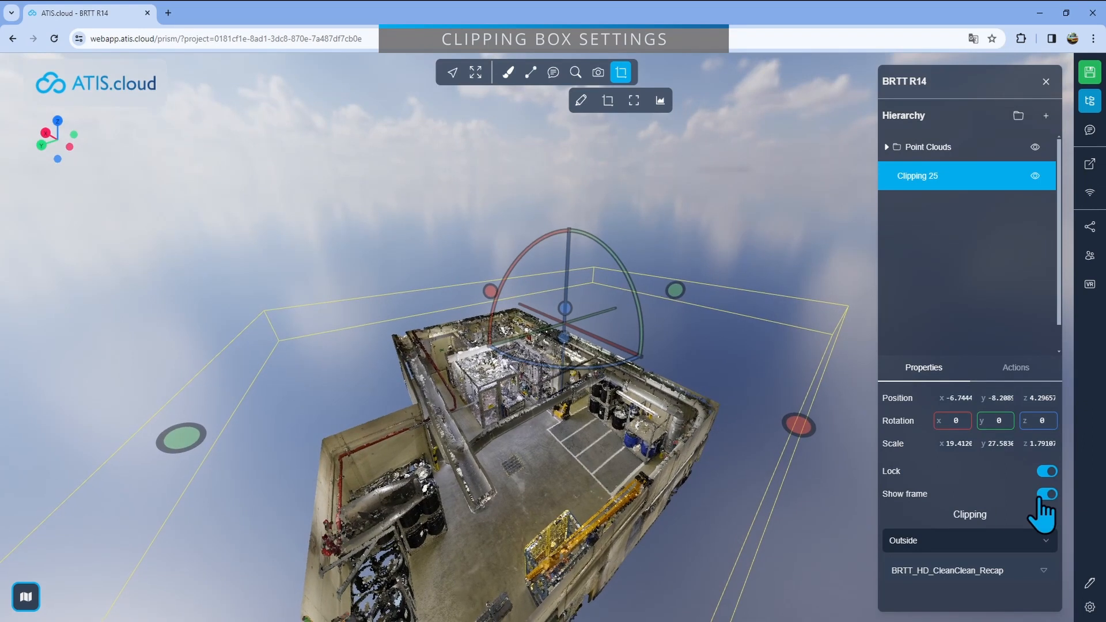
pyautogui.click(780, 524)
pyautogui.moveTo(677, 505); pyautogui.dragTo(493, 326)
pyautogui.scroll(-5, 669, 476)
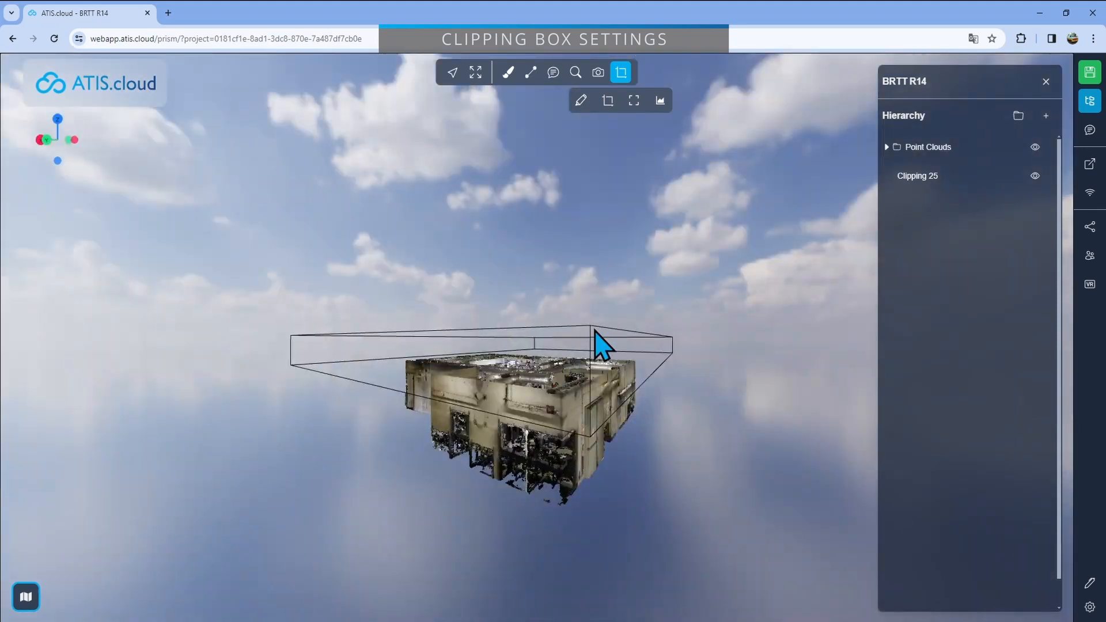
pyautogui.moveTo(449, 369); pyautogui.dragTo(574, 370)
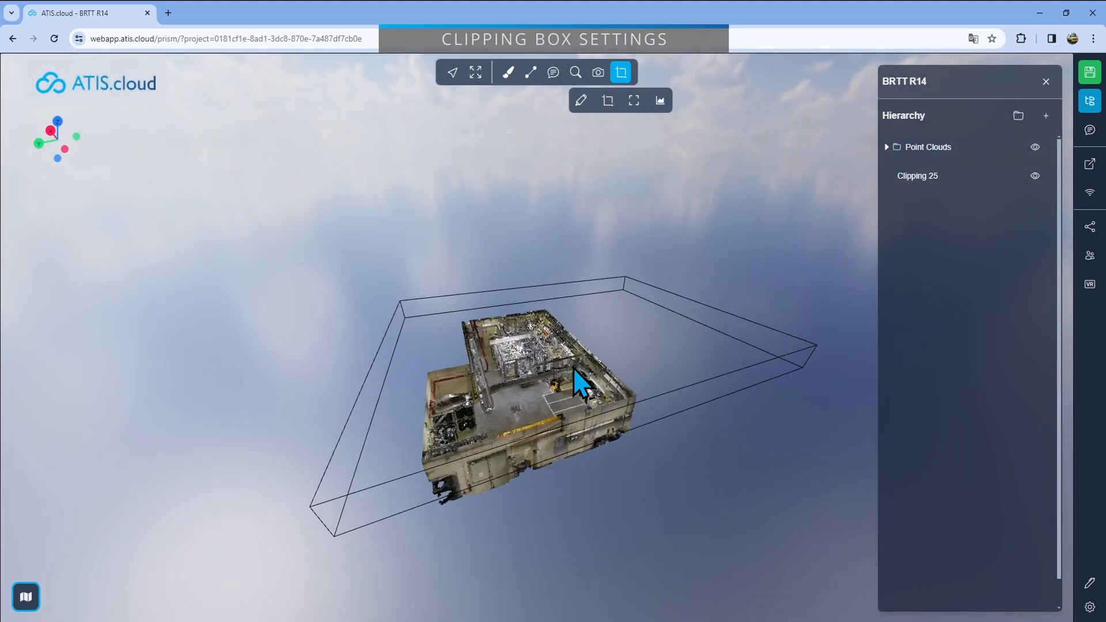
# Hide the frame of Clipping 25 and view the clipped building without the box outline
pyautogui.click(943, 177)
pyautogui.click(1046, 494)
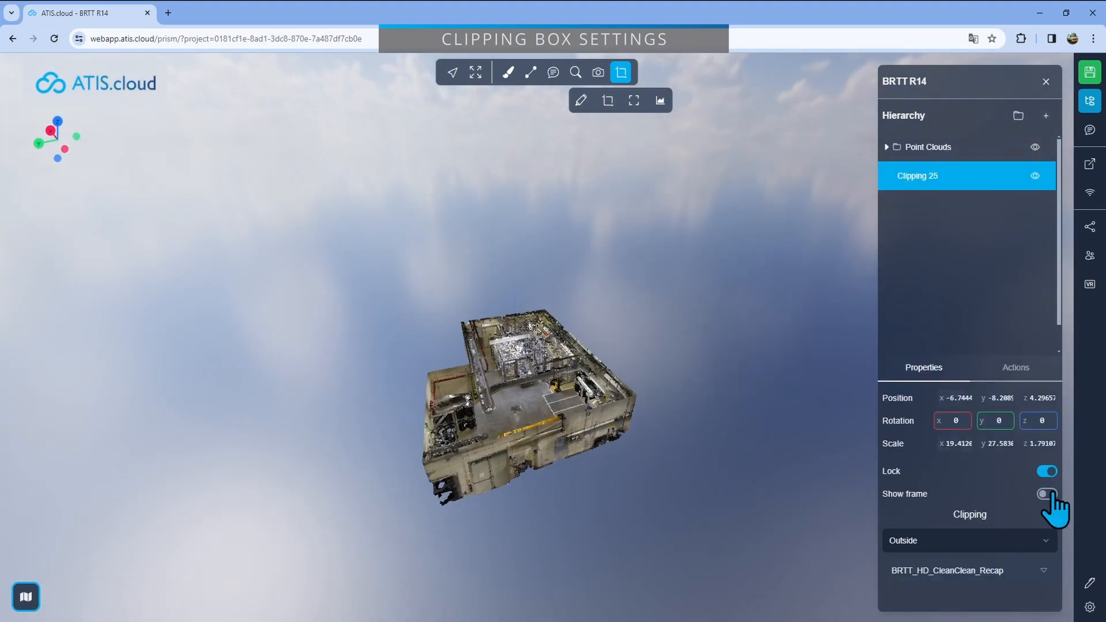
pyautogui.moveTo(692, 480); pyautogui.dragTo(714, 440)
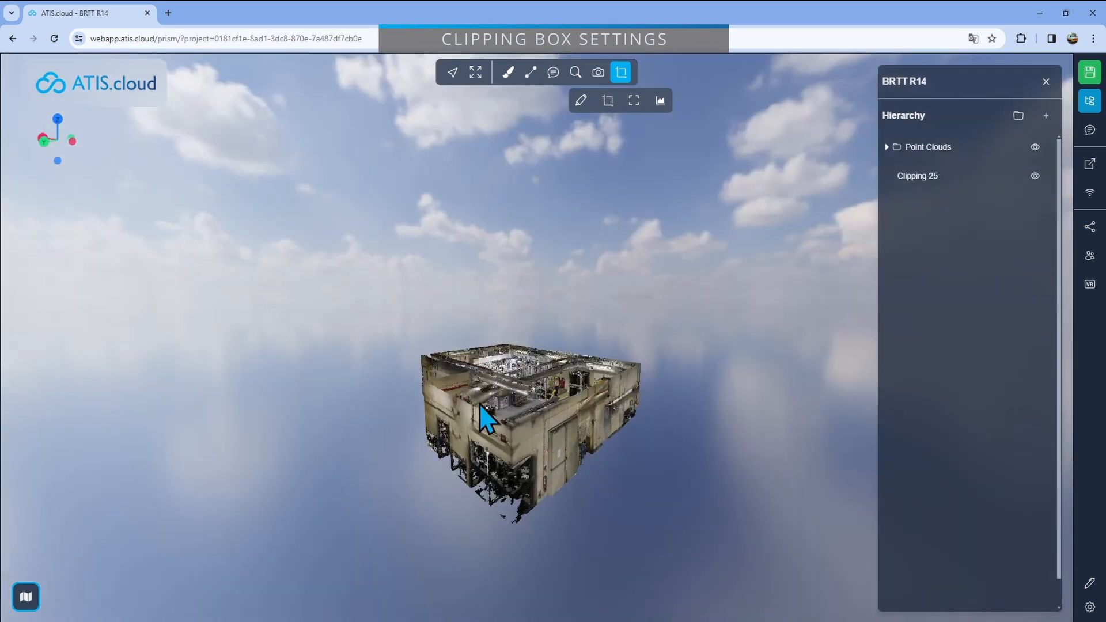
pyautogui.moveTo(480, 403); pyautogui.dragTo(614, 387)
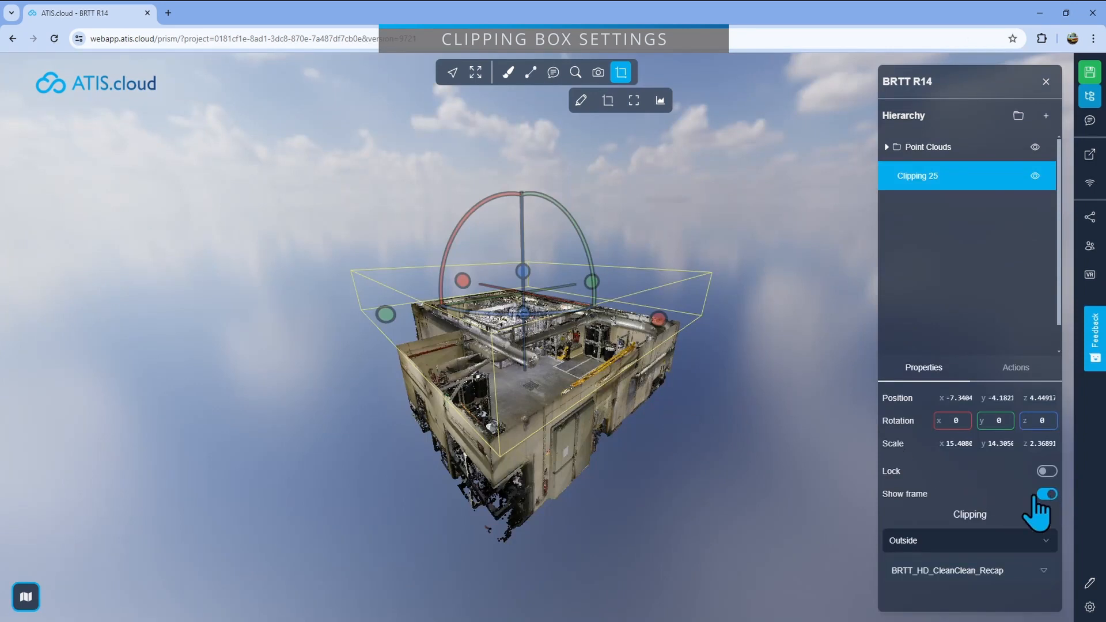
# Open the point cloud export options for Clipping 25
pyautogui.moveTo(714, 431); pyautogui.dragTo(711, 431)
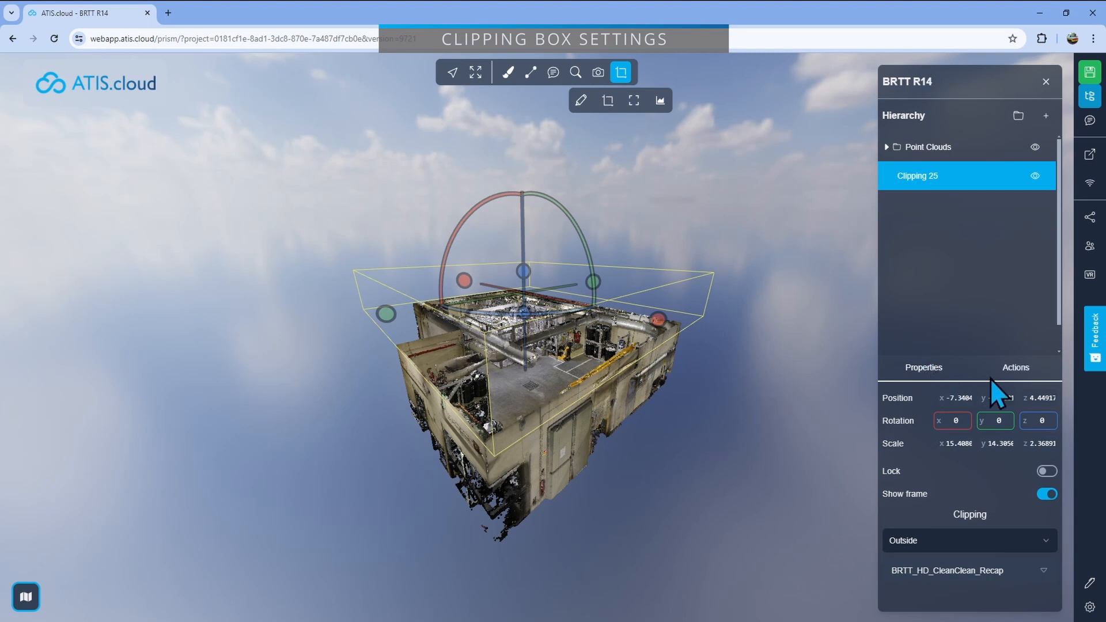
pyautogui.click(1014, 369)
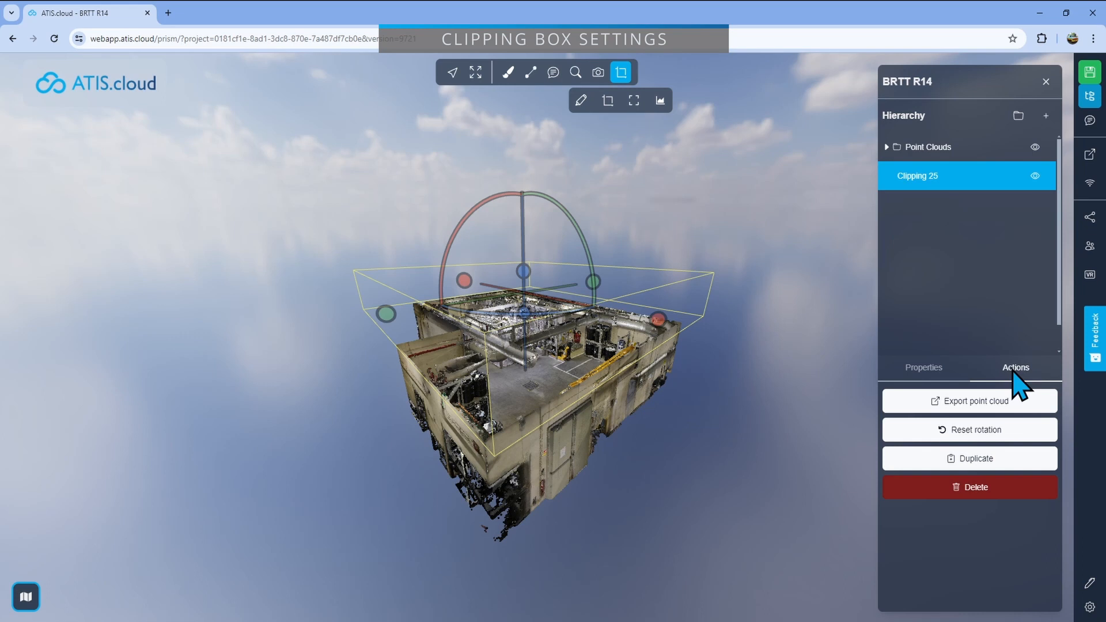
pyautogui.click(999, 403)
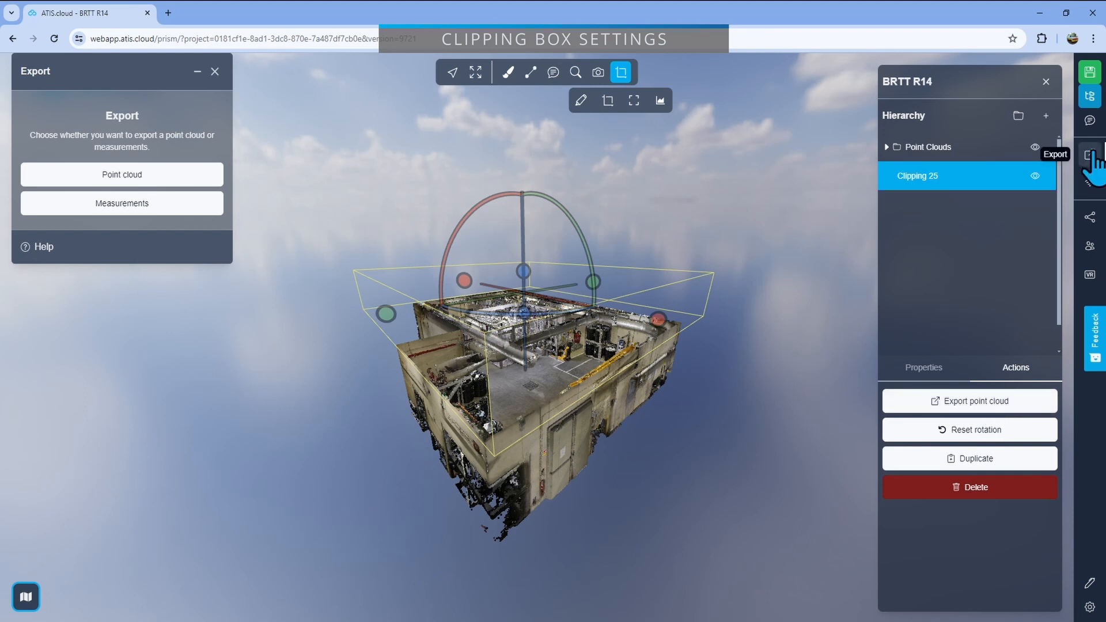
pyautogui.click(122, 175)
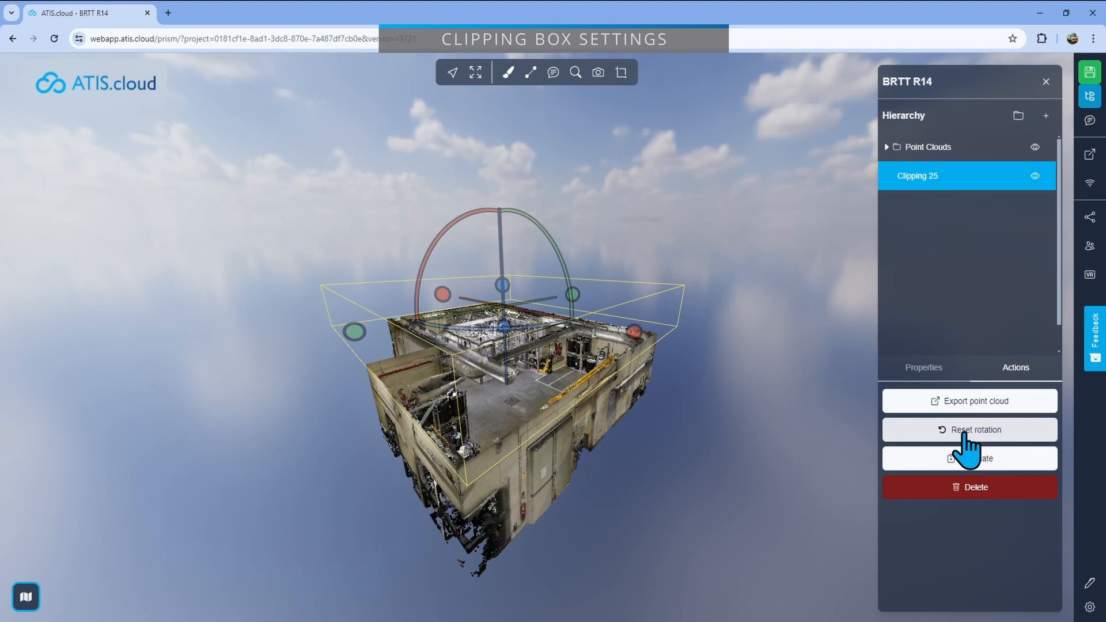
# Rotate Clipping 25 about several of its axes, and reset its rotation
pyautogui.moveTo(489, 325); pyautogui.dragTo(541, 366)
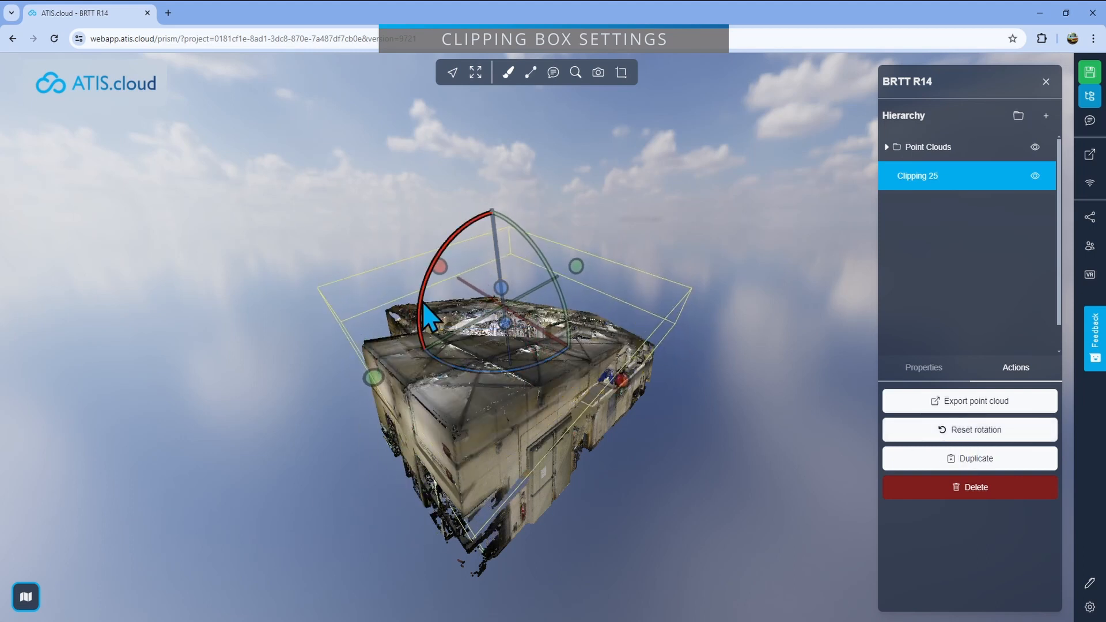
pyautogui.moveTo(423, 302); pyautogui.dragTo(427, 285)
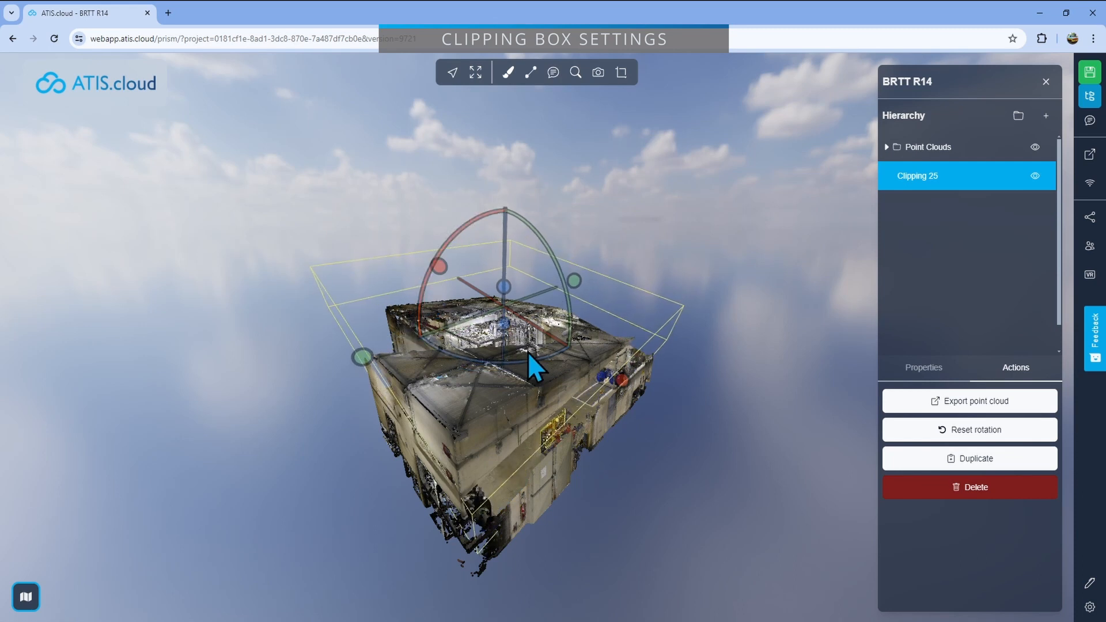
pyautogui.moveTo(568, 323); pyautogui.dragTo(568, 307)
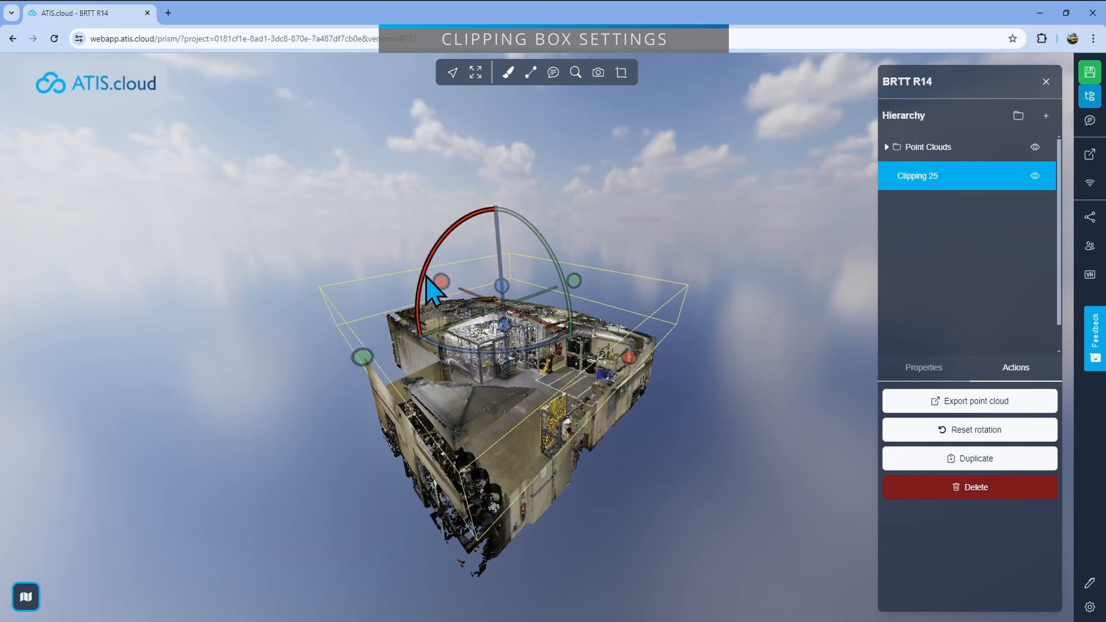
pyautogui.moveTo(426, 277); pyautogui.dragTo(424, 275)
pyautogui.click(961, 433)
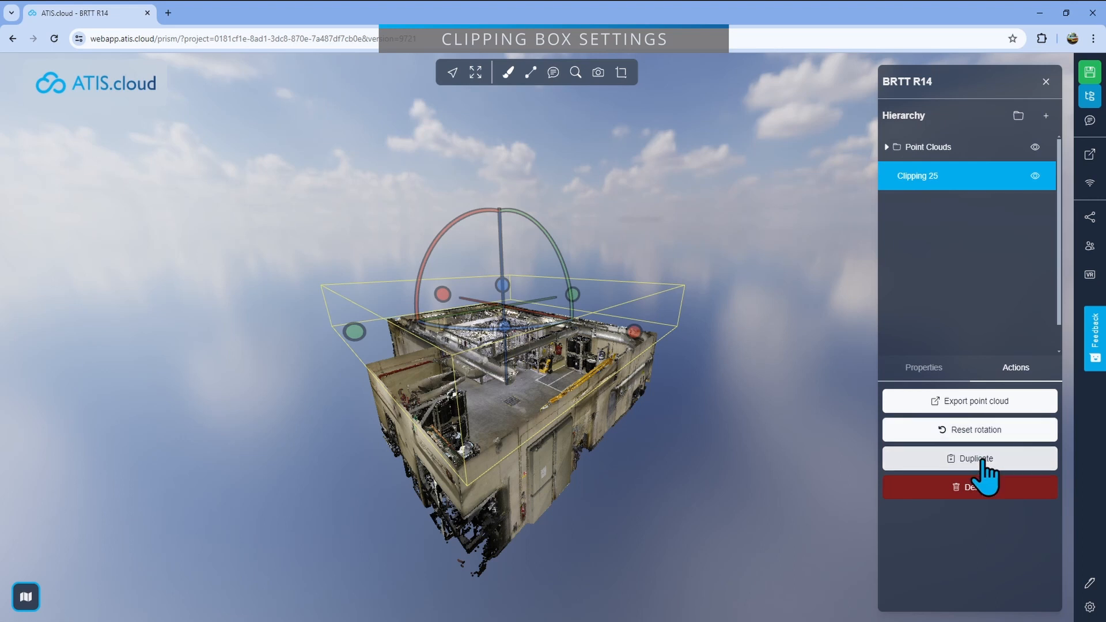
# Duplicate Clipping 25 and move the copy along y to about 0.28
pyautogui.click(983, 461)
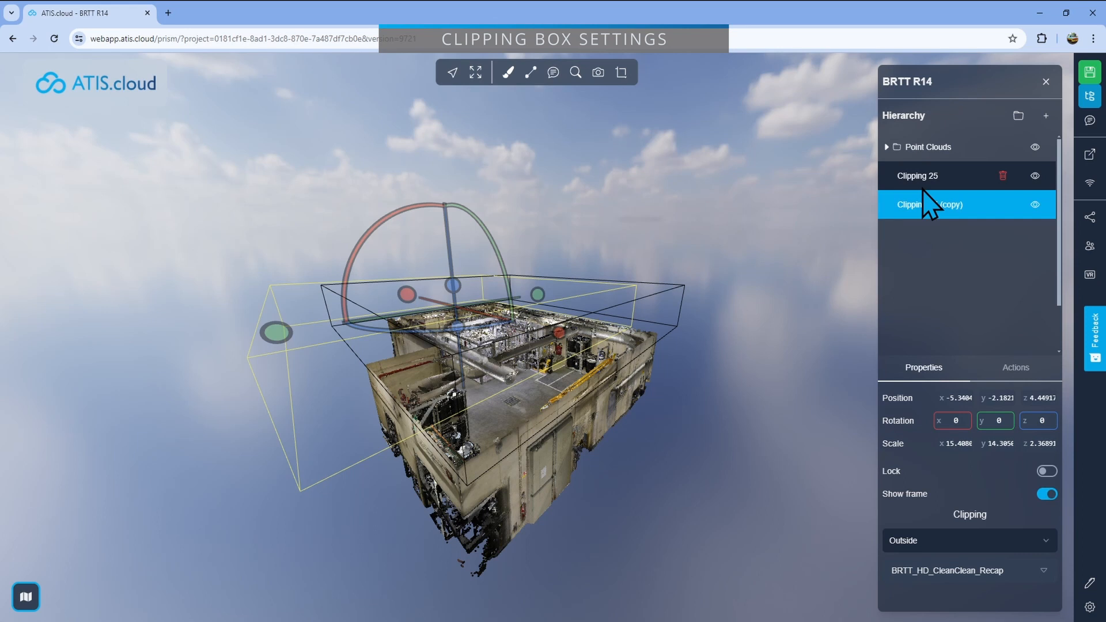
pyautogui.moveTo(402, 311); pyautogui.dragTo(344, 319)
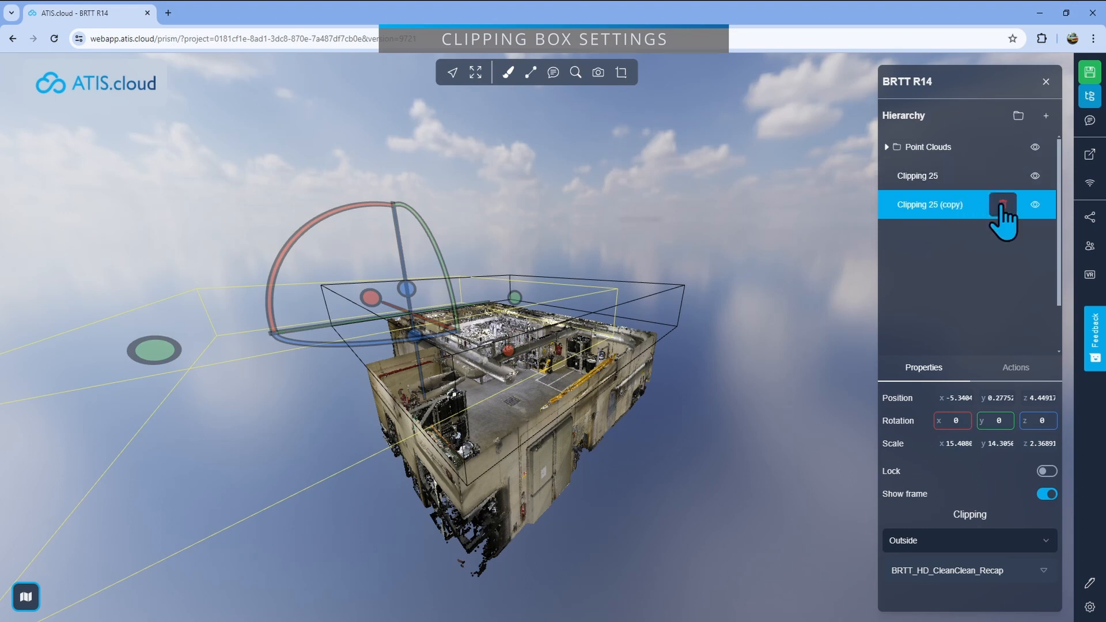
# Delete the duplicated clipping box, keeping the original Clipping 25
pyautogui.click(1003, 205)
pyautogui.click(585, 360)
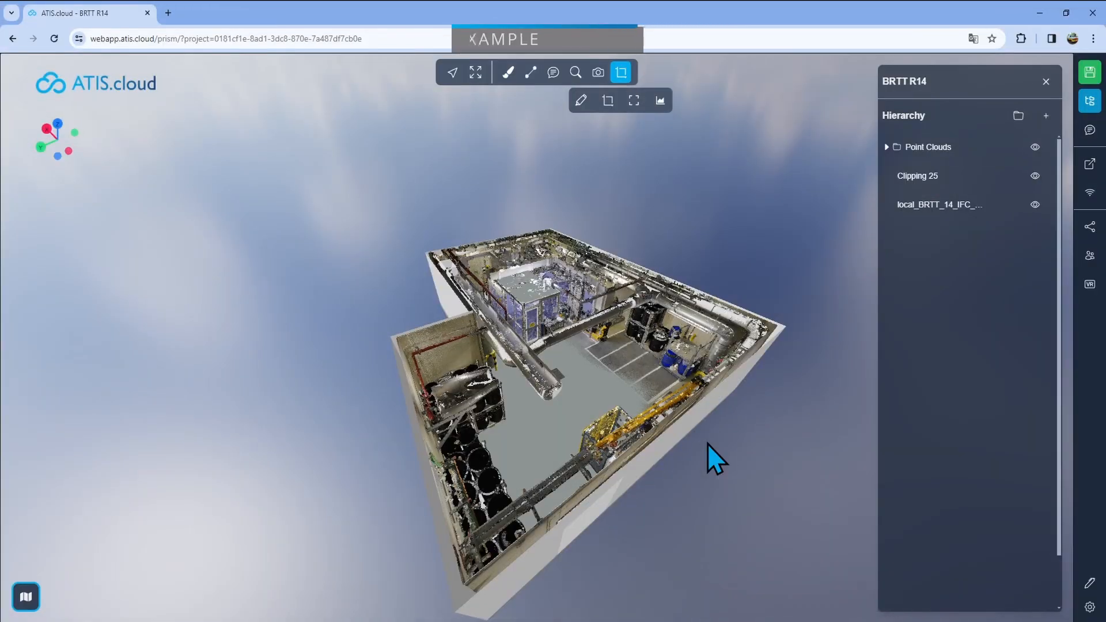
# Examine the clipped point cloud combined with the IFC model, closing in on the glazed cabin inside the building
pyautogui.moveTo(687, 446); pyautogui.dragTo(547, 439)
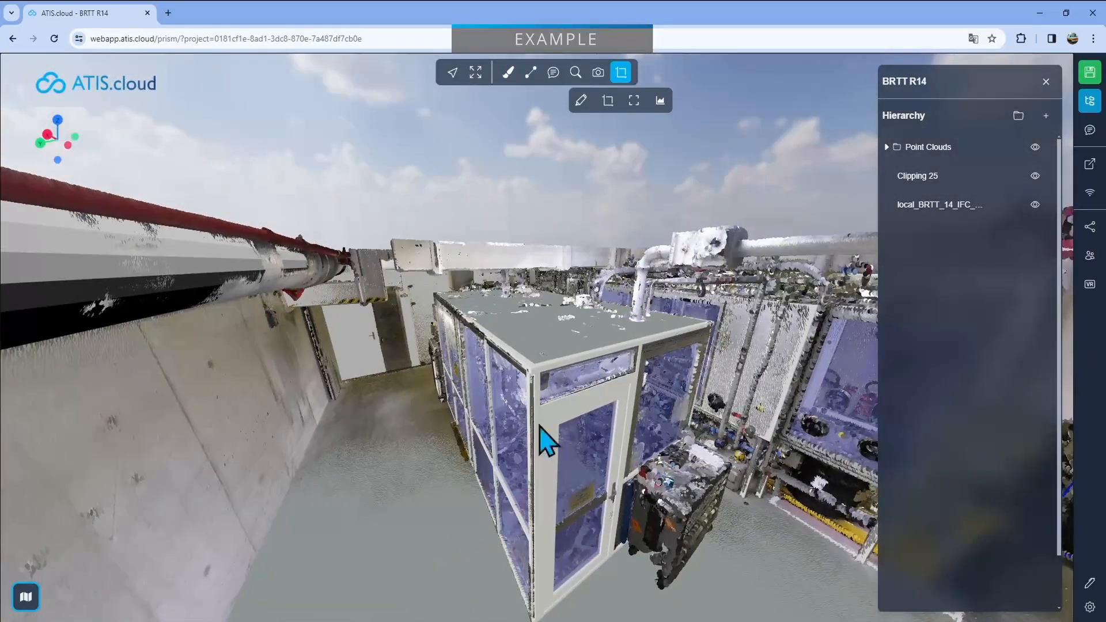
pyautogui.moveTo(569, 482); pyautogui.dragTo(569, 489)
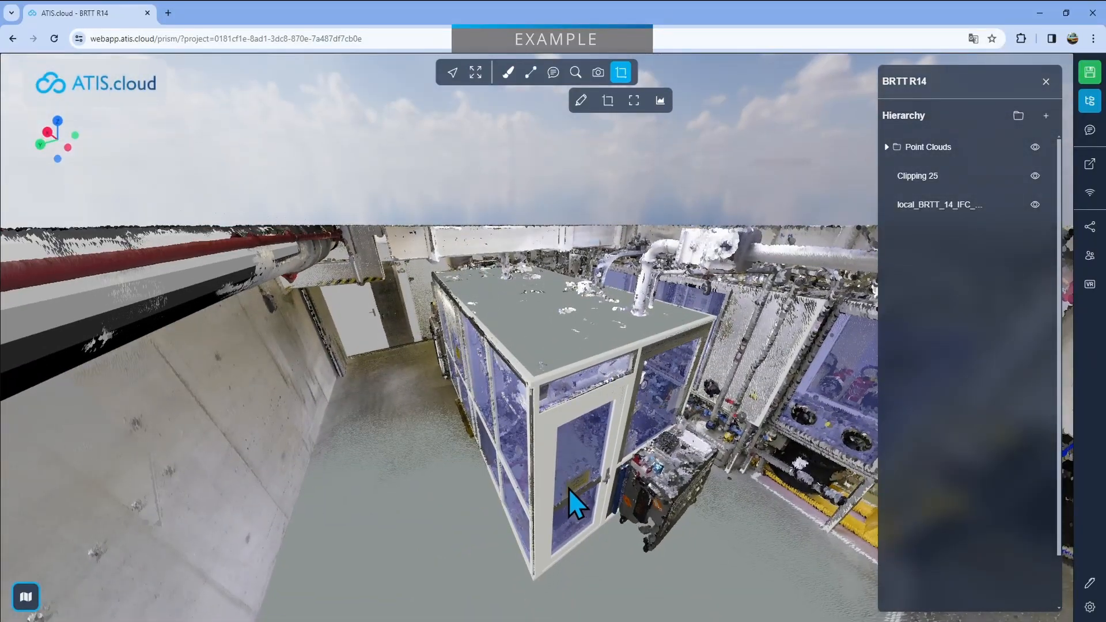
# Add an Outside clipping box and enlarge it to about 9.2 × 6.7 × 6.4 around the glazed cabin and the neighbouring equipment
pyautogui.moveTo(641, 496); pyautogui.dragTo(570, 397)
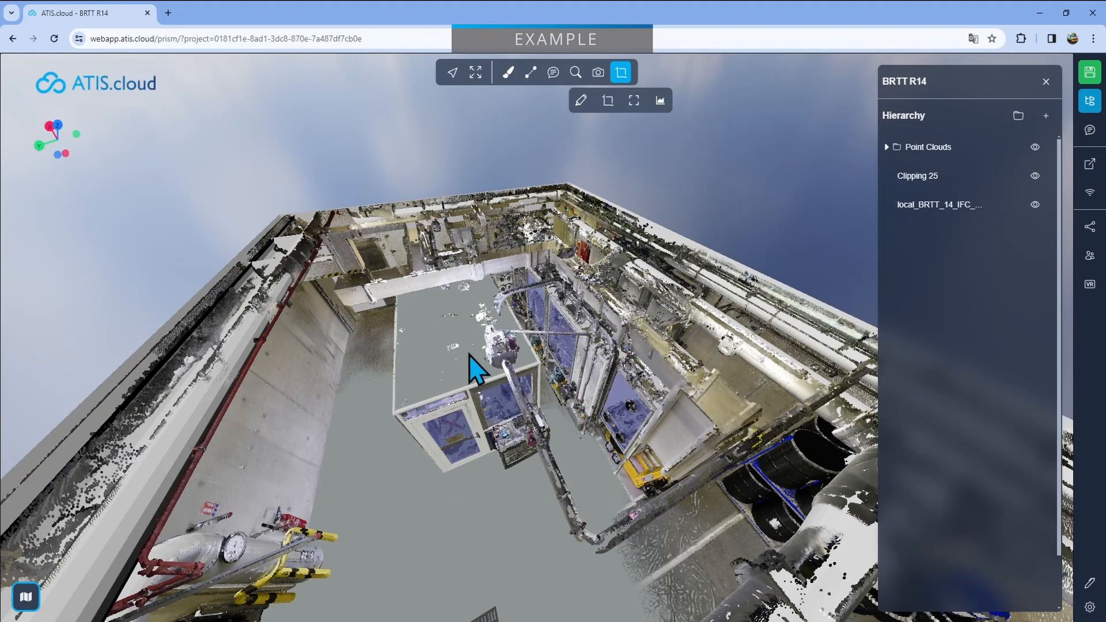
pyautogui.moveTo(477, 371); pyautogui.dragTo(415, 422)
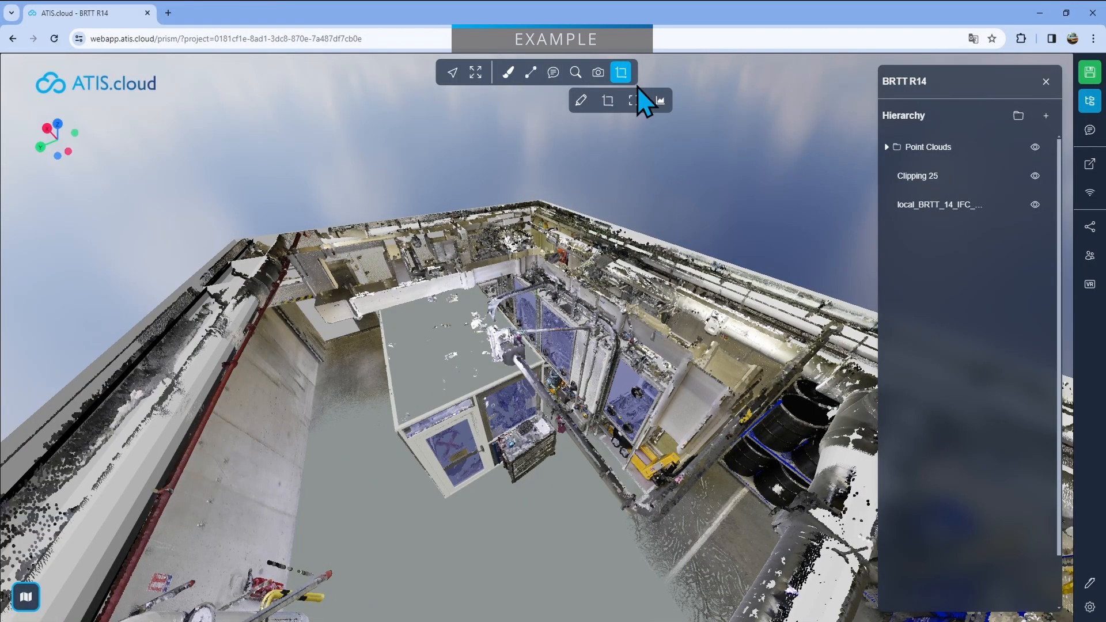
pyautogui.click(634, 101)
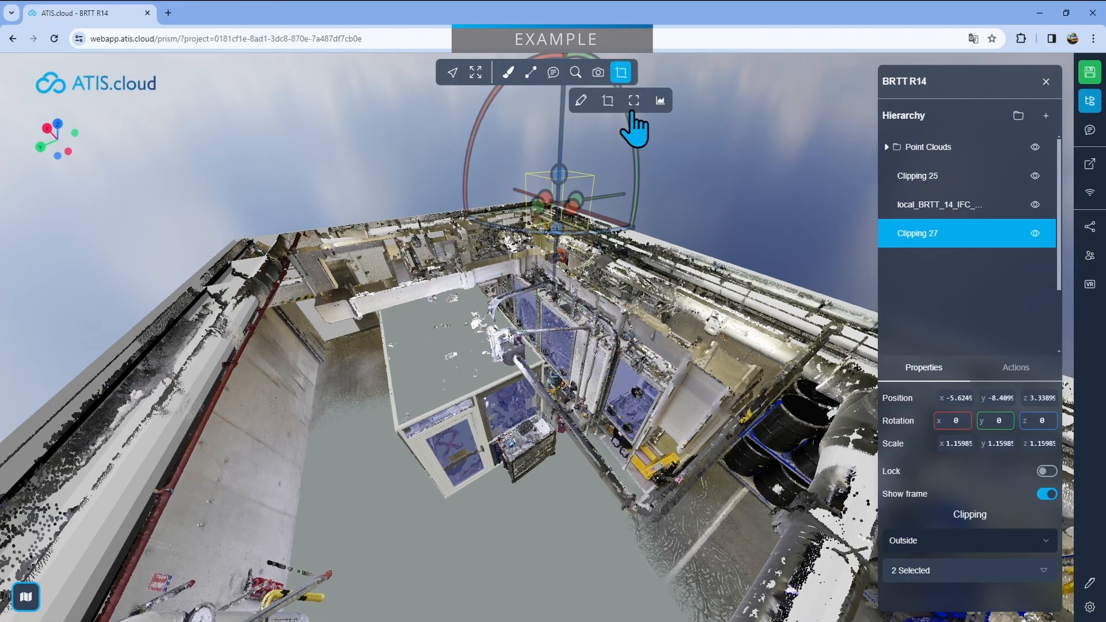
pyautogui.scroll(-10, 440, 378)
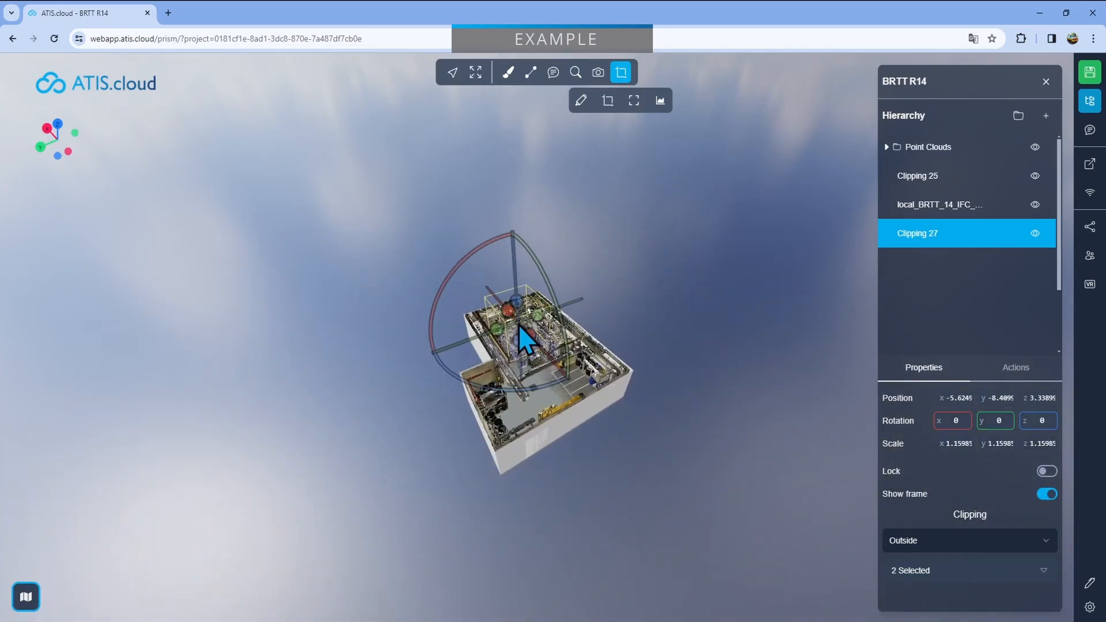
pyautogui.click(529, 325)
pyautogui.moveTo(651, 397); pyautogui.dragTo(501, 420)
pyautogui.scroll(8, 671, 459)
pyautogui.moveTo(555, 469); pyautogui.dragTo(603, 314)
pyautogui.moveTo(610, 312); pyautogui.dragTo(512, 486)
pyautogui.click(497, 447)
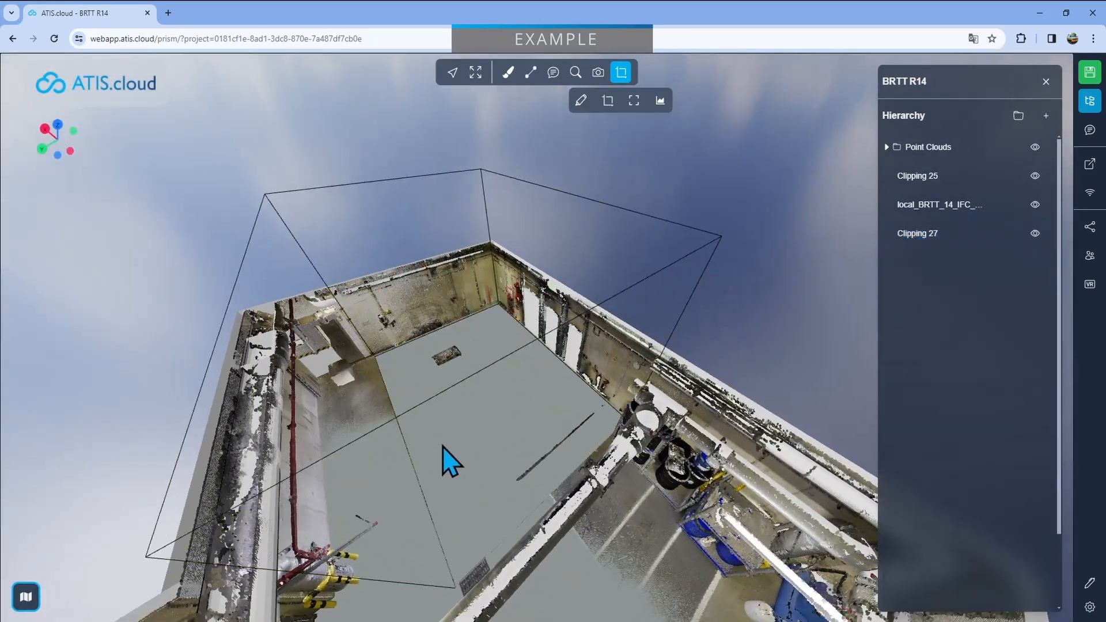
# Apply Clipping 27 only to the point cloud BRTT_HD_CleanClean_Recap, excluding the IFC model local_BRTT_14_IFC_2X3_v2
pyautogui.moveTo(447, 452); pyautogui.dragTo(408, 242)
pyautogui.moveTo(436, 313); pyautogui.dragTo(494, 424)
pyautogui.click(960, 234)
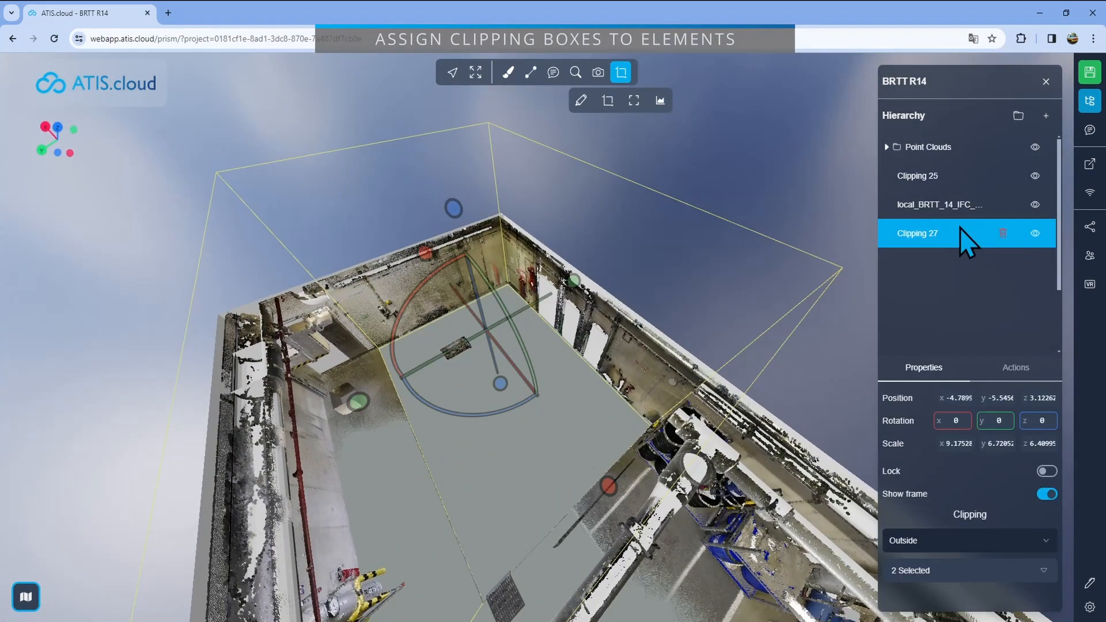
pyautogui.click(955, 573)
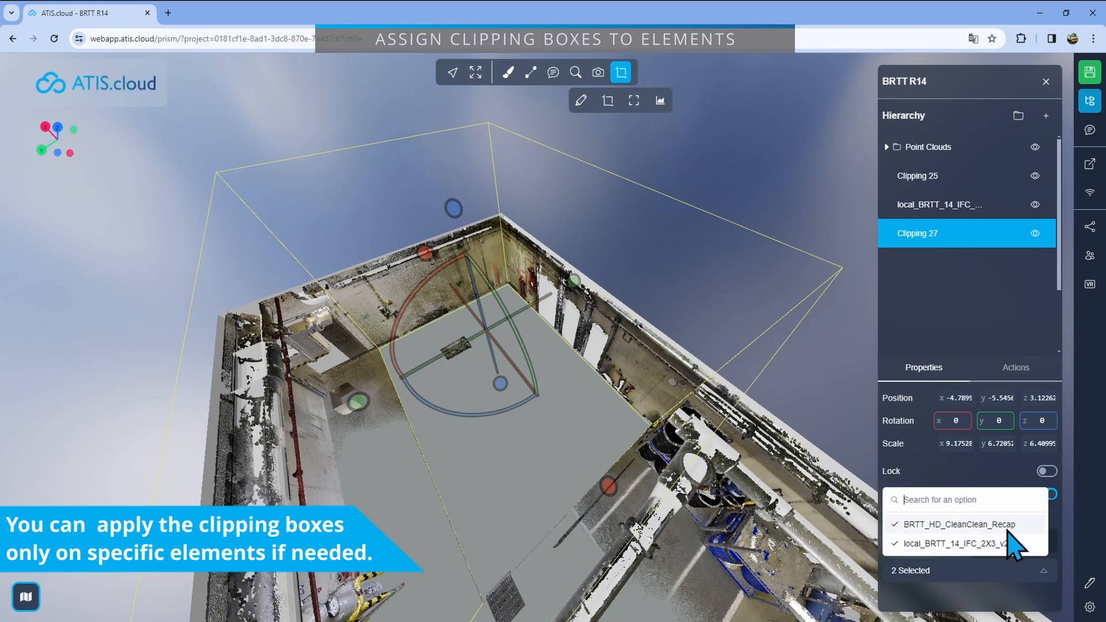
pyautogui.click(951, 550)
pyautogui.moveTo(541, 516); pyautogui.dragTo(595, 451)
pyautogui.click(586, 532)
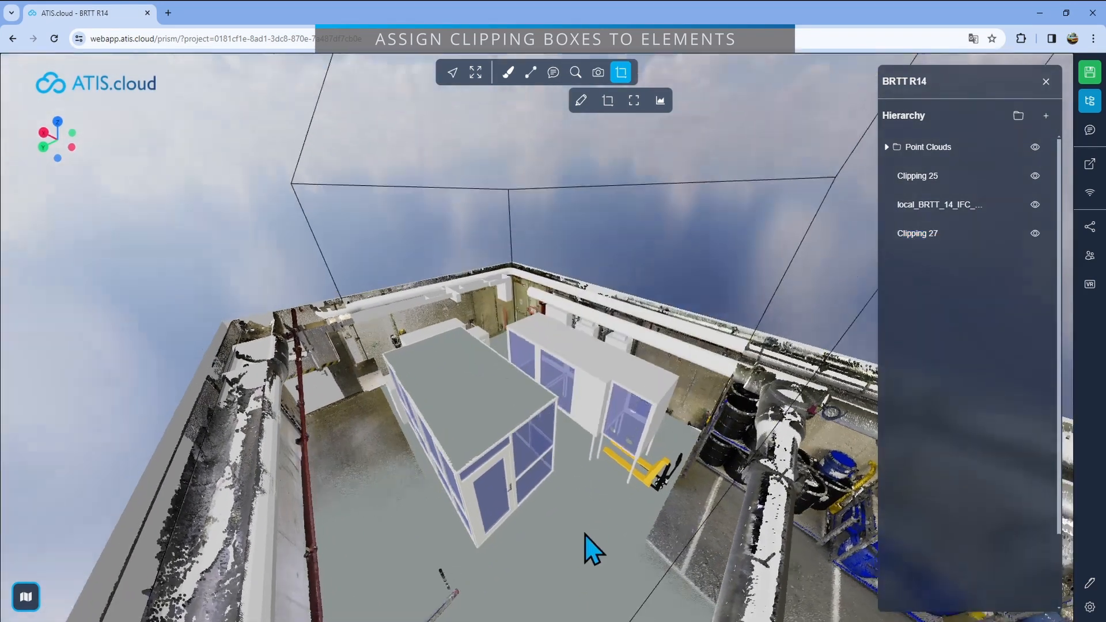
# Add another Outside clipping box and size it to about 9.3 × 3.8 × 4.4 over the equipment row beside the cabin
pyautogui.moveTo(586, 533); pyautogui.dragTo(534, 261)
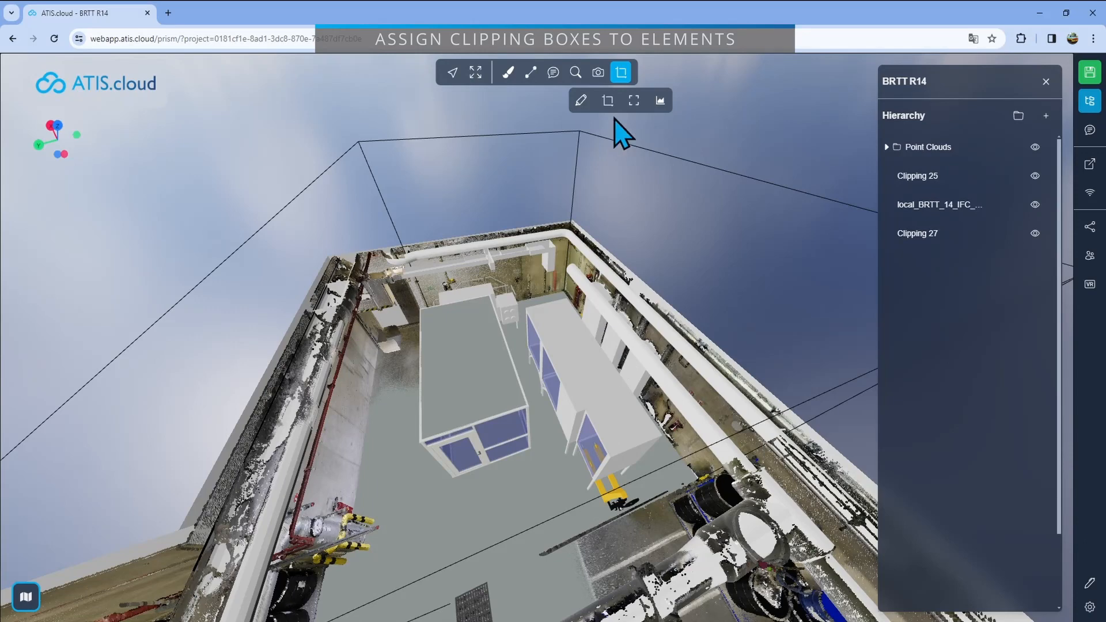
pyautogui.click(634, 102)
pyautogui.click(597, 422)
pyautogui.moveTo(455, 473); pyautogui.dragTo(616, 429)
pyautogui.moveTo(618, 320); pyautogui.dragTo(386, 308)
pyautogui.moveTo(397, 340); pyautogui.dragTo(615, 265)
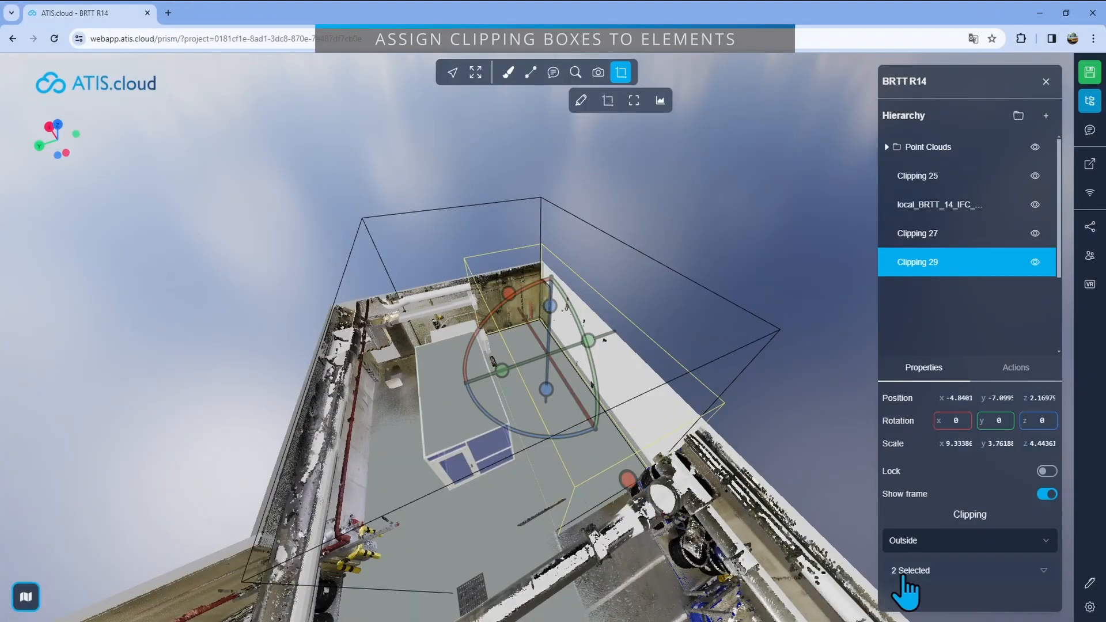
# Apply Clipping 29 only to the IFC model local_BRTT_14_IFC_2X3_v2, excluding the point cloud BRTT_HD_CleanClean_Recap
pyautogui.click(961, 572)
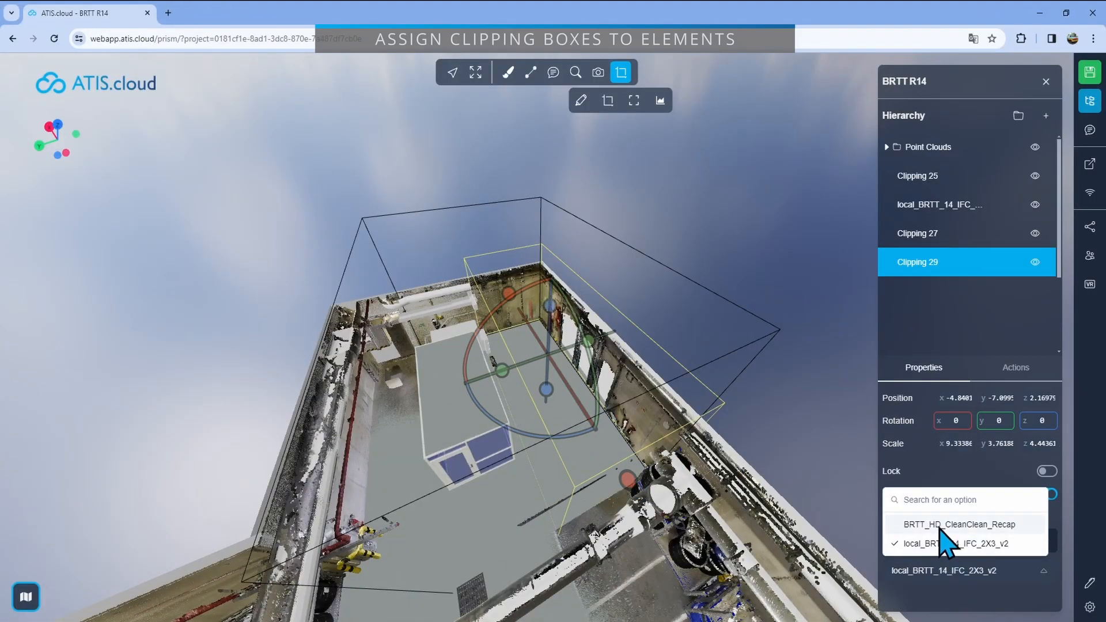
pyautogui.click(957, 524)
pyautogui.click(960, 574)
# Lock Clipping 27, hide the frames of Clipping 27 and Clipping 29, and clear the selection
pyautogui.moveTo(680, 531); pyautogui.dragTo(647, 464)
pyautogui.scroll(5, 645, 461)
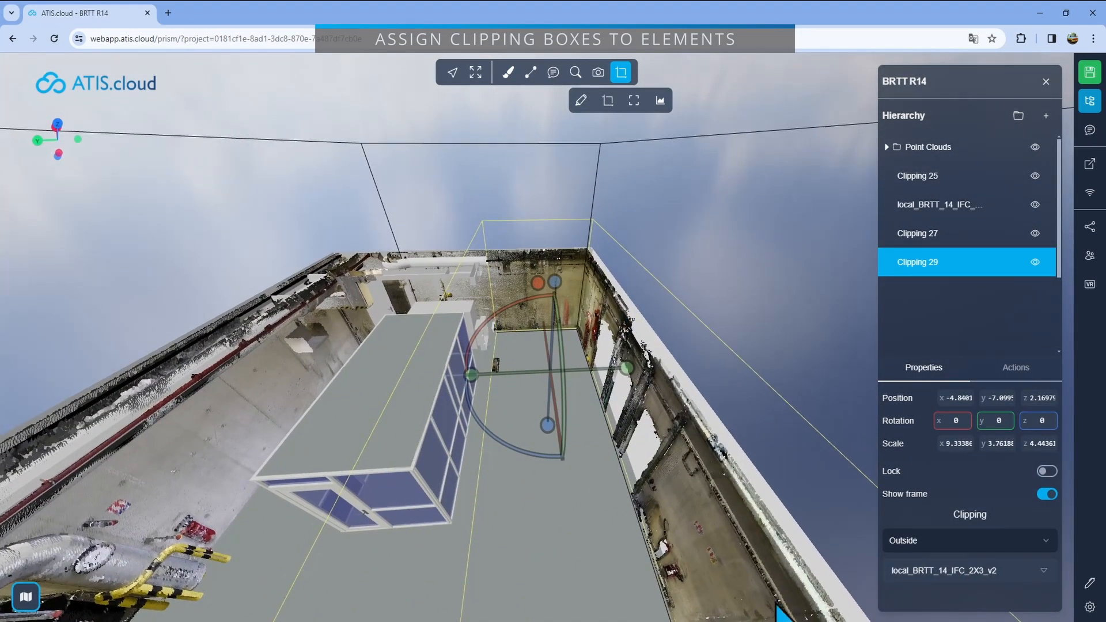
pyautogui.moveTo(776, 605); pyautogui.dragTo(995, 481)
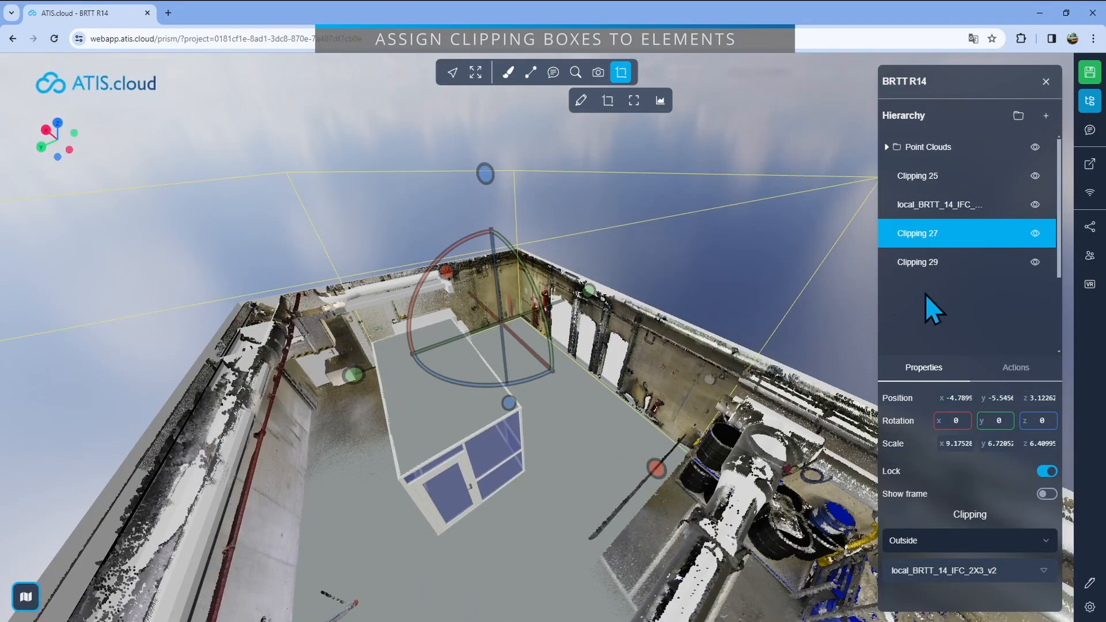
pyautogui.moveTo(581, 527); pyautogui.dragTo(548, 511)
pyautogui.click(548, 511)
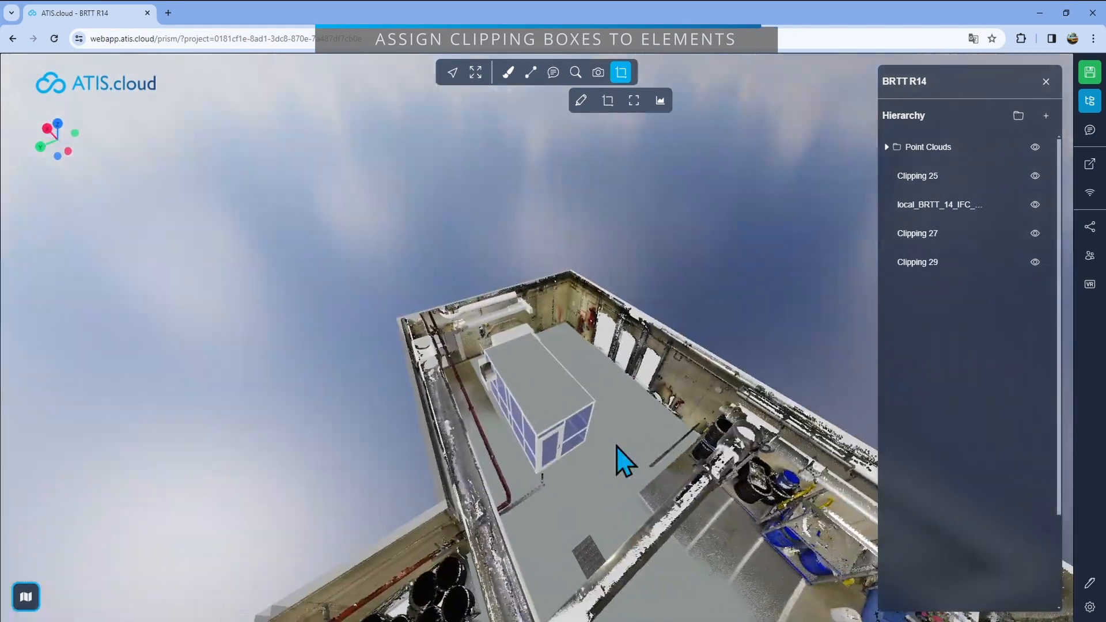
# Examine the clipped scene from an overview of the whole building down to the IFC cabin standing in the point cloud
pyautogui.moveTo(615, 445)
pyautogui.mouseDown()
pyautogui.moveTo(571, 420)
pyautogui.moveTo(624, 452)
pyautogui.mouseUp()
pyautogui.scroll(-5, 624, 452)
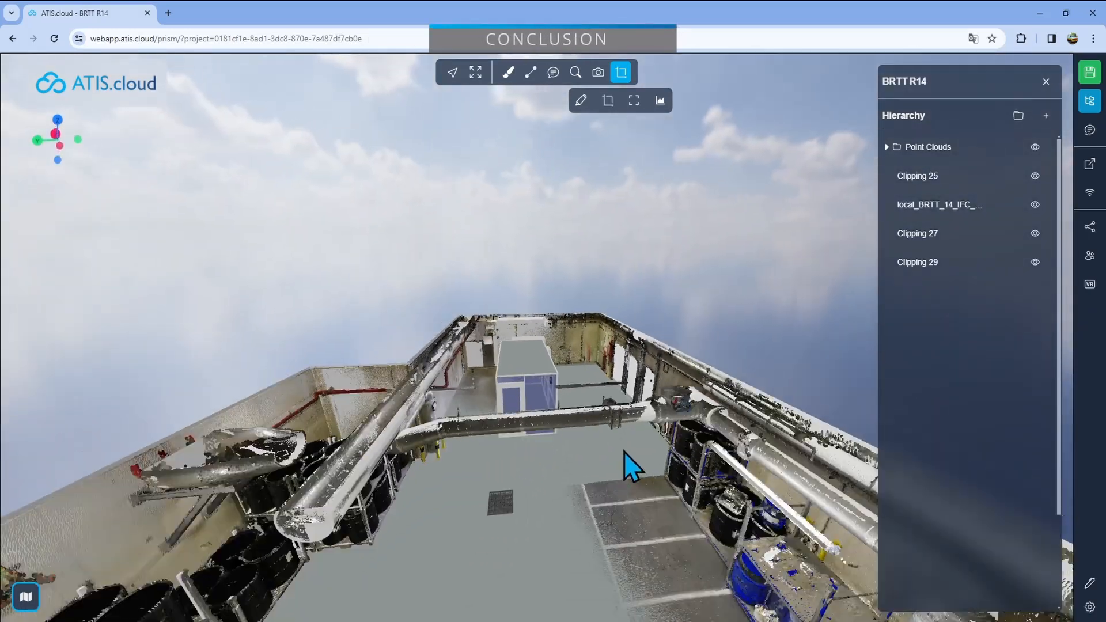
pyautogui.moveTo(539, 491); pyautogui.dragTo(545, 503)
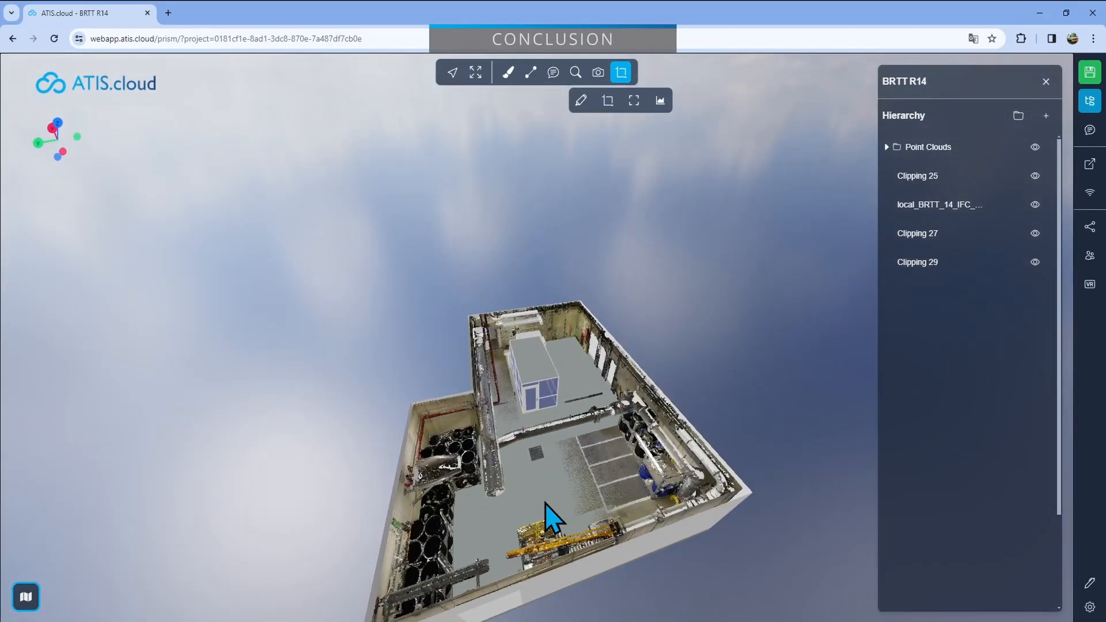
pyautogui.scroll(6, 545, 420)
pyautogui.moveTo(620, 470); pyautogui.dragTo(486, 346)
pyautogui.scroll(3, 491, 488)
pyautogui.moveTo(570, 403); pyautogui.dragTo(618, 418)
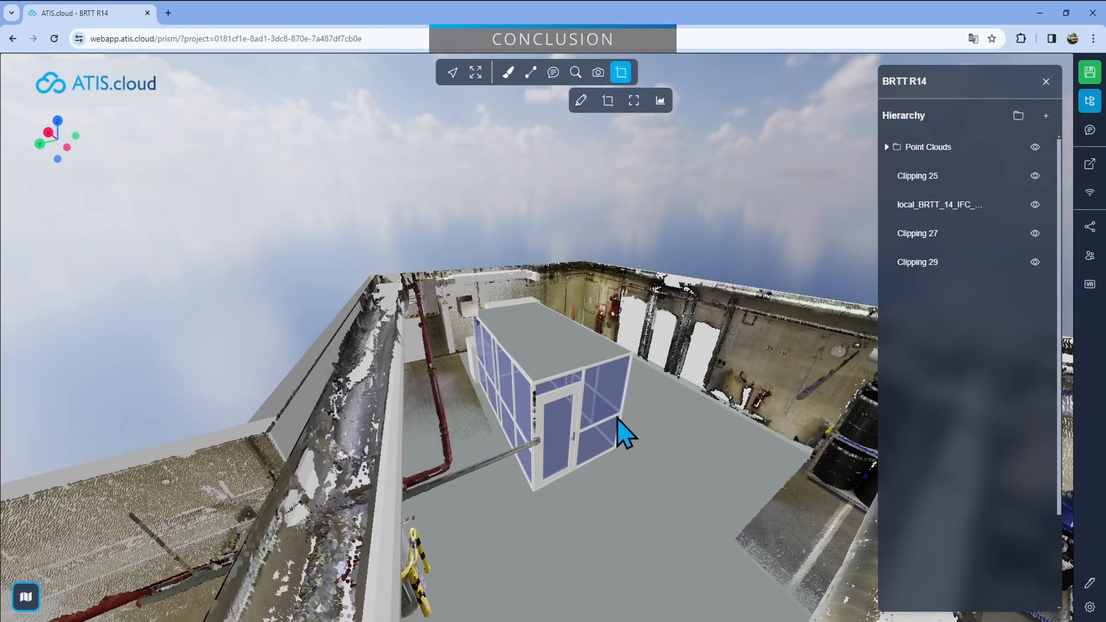